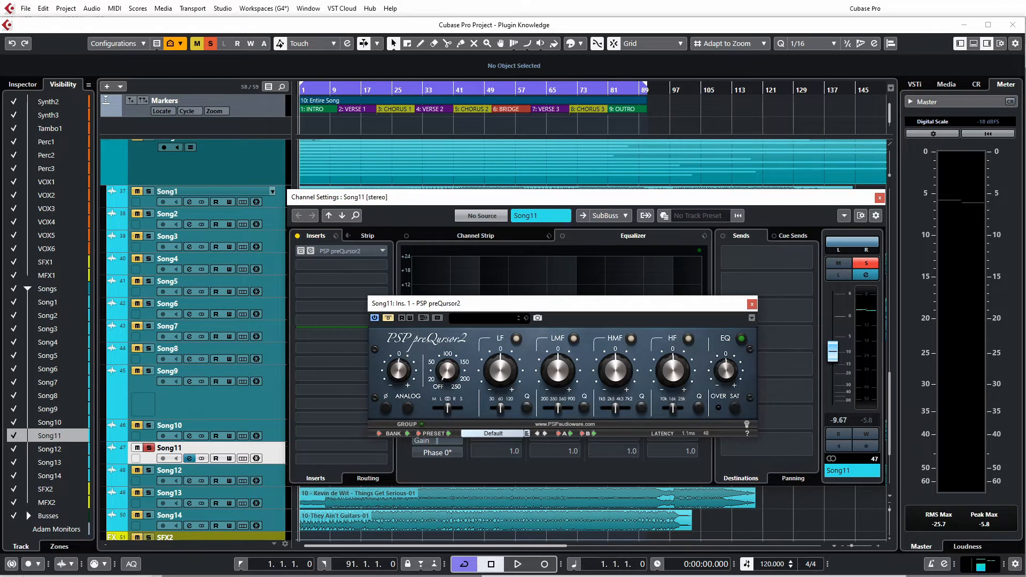
- Switch phase inversion on and off repeatedly in Song11's PSP preQursor2 to demonstrate it
click(387, 409)
click(386, 409)
click(387, 409)
click(386, 408)
click(386, 408)
click(387, 408)
click(386, 408)
click(386, 410)
click(386, 409)
click(386, 409)
click(386, 409)
click(386, 409)
- Try out the Analog Drive knob and toggle the Analog switch in Song11's PSP preQursor2, returning both to their defaults
mouse_move(398, 376)
mouse_down()
mouse_move(405, 412)
mouse_move(413, 378)
mouse_up()
mouse_move(396, 371)
mouse_down()
mouse_move(403, 336)
mouse_move(412, 381)
mouse_move(420, 377)
mouse_move(416, 385)
mouse_move(411, 345)
mouse_move(418, 426)
mouse_move(392, 398)
mouse_move(392, 351)
mouse_move(394, 377)
mouse_up()
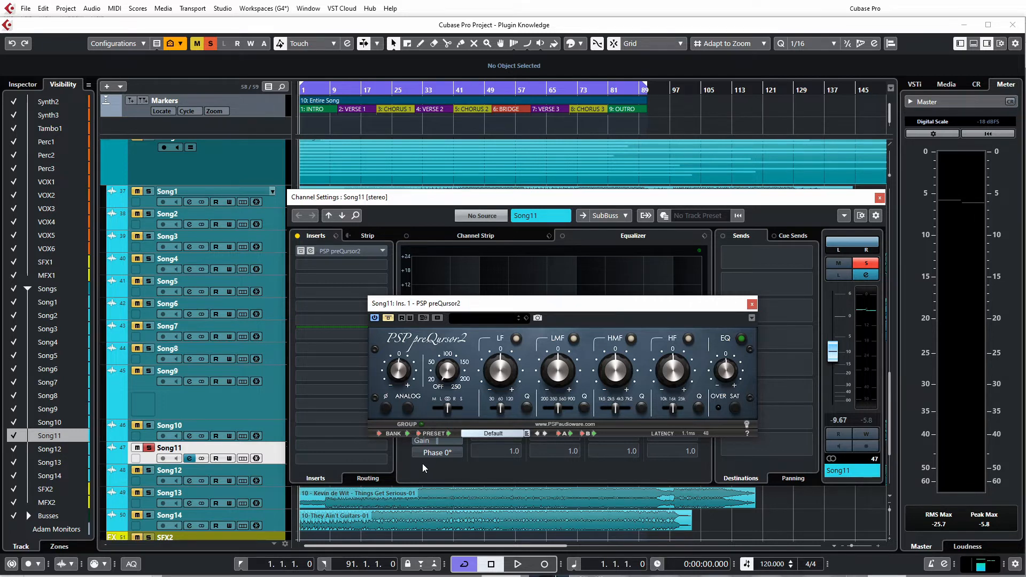
click(408, 409)
click(407, 409)
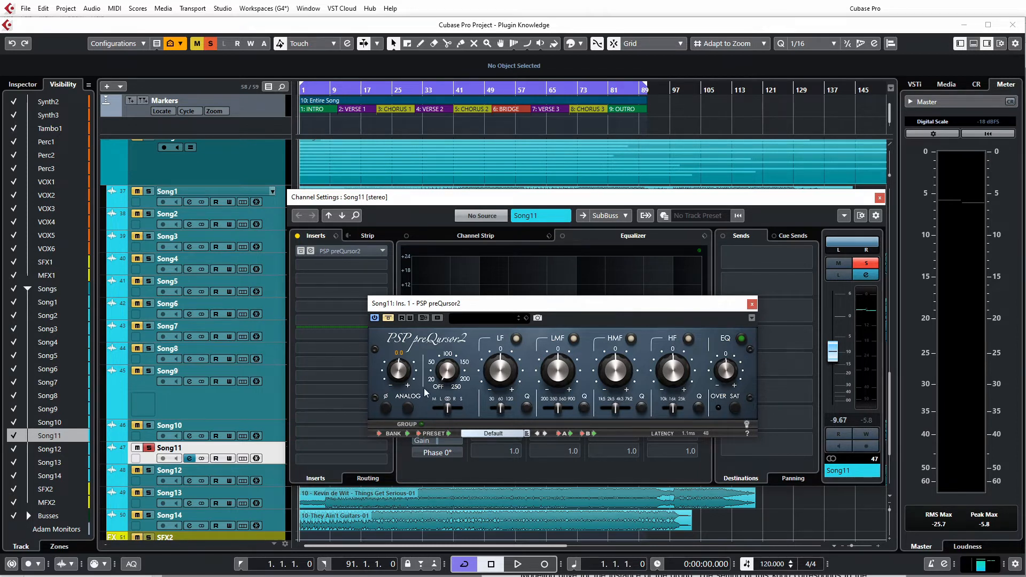
drag(402, 385, 401, 344)
click(407, 408)
click(408, 409)
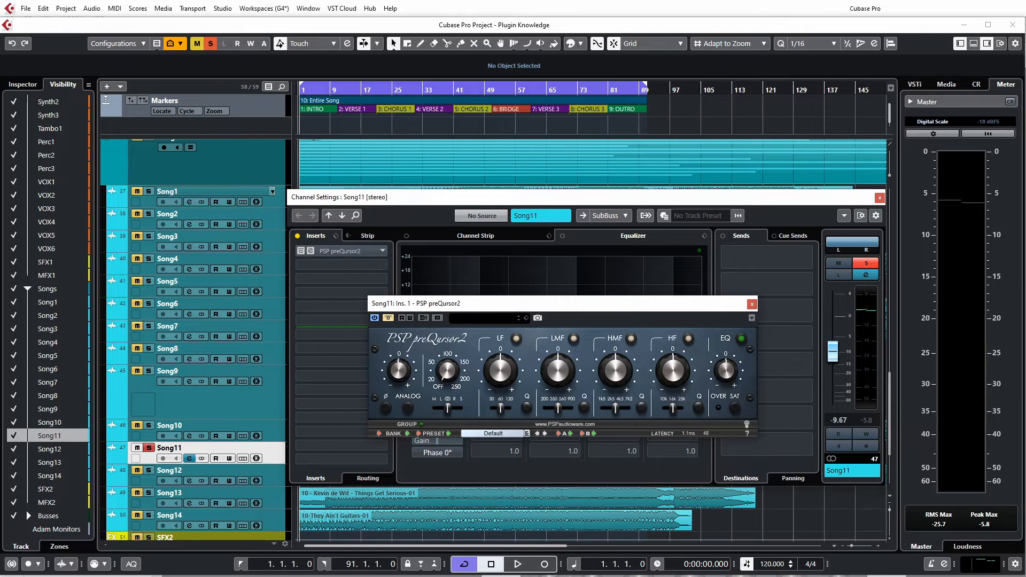
- Toggle the Group option for shared analog emulation on and off in Song11's PSP preQursor2
click(418, 426)
click(421, 425)
click(421, 424)
click(421, 425)
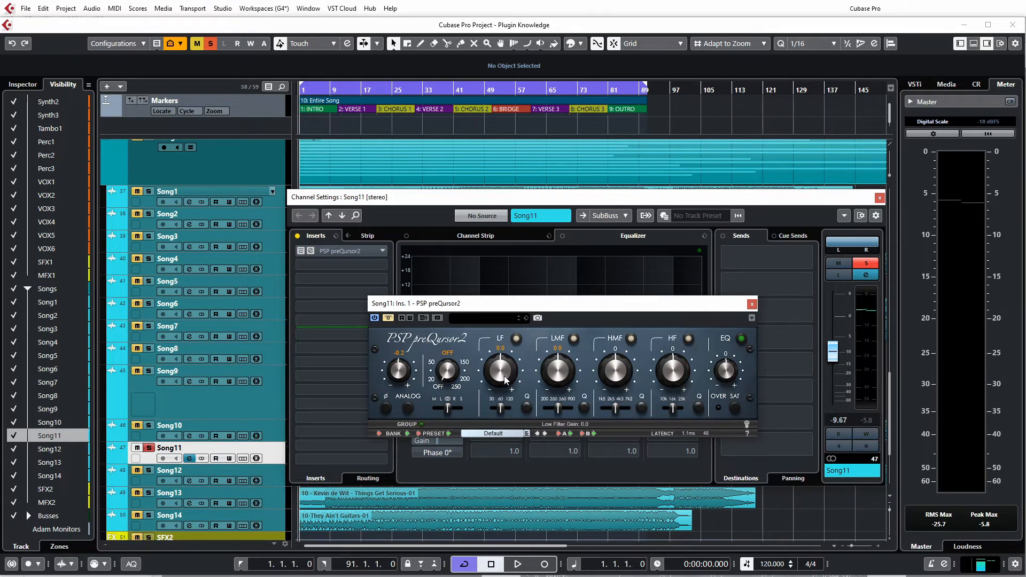
- Open Song12's channel settings and load PSP preQursor2 in its first insert slot
drag(474, 200, 482, 143)
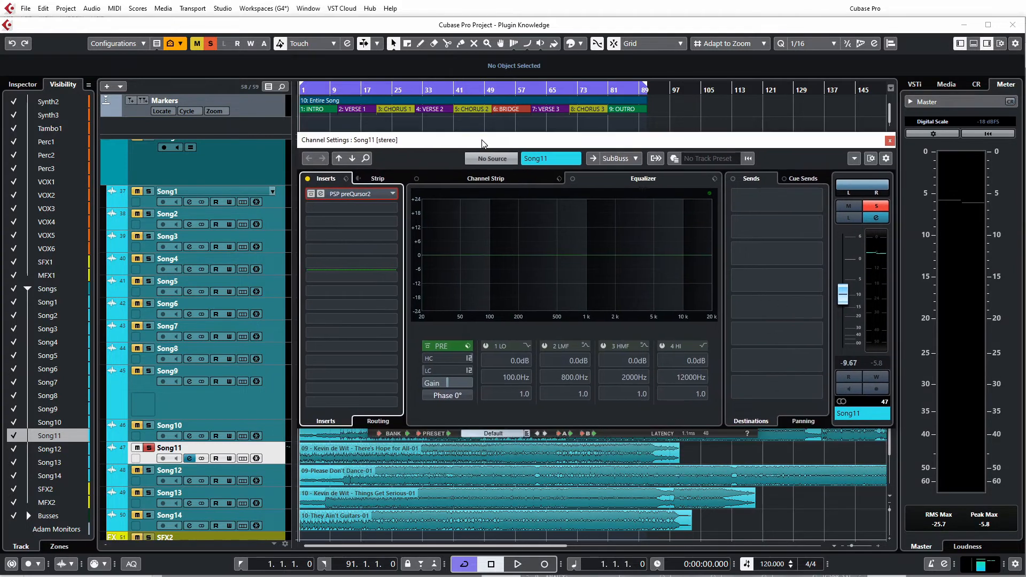
click(627, 429)
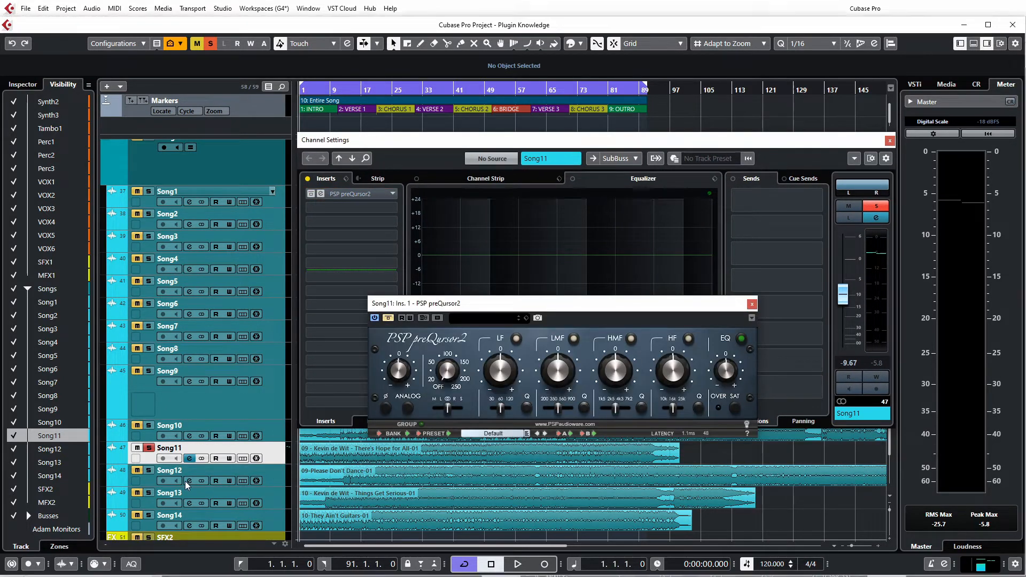
click(185, 481)
click(355, 194)
text(psp)
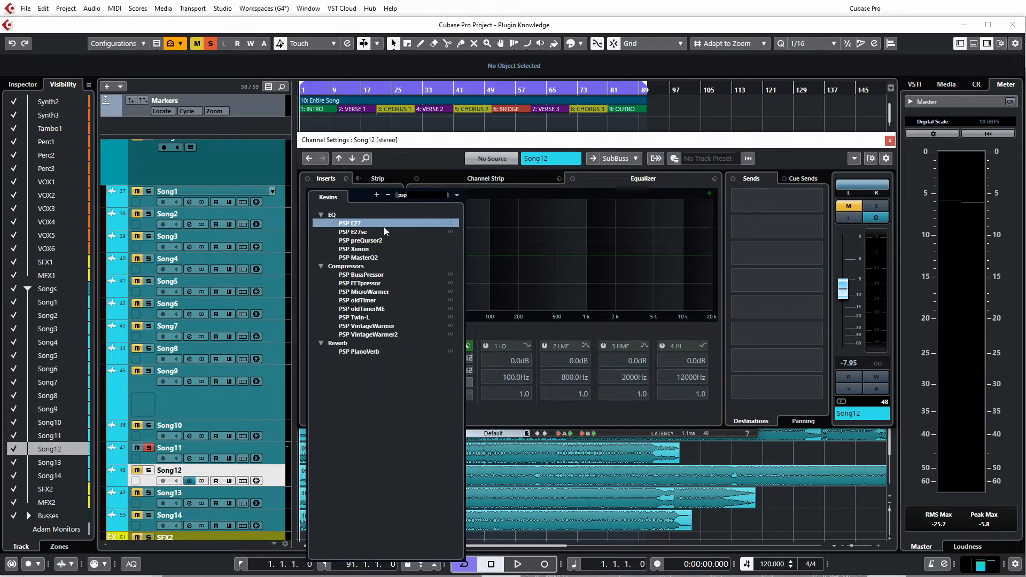
click(353, 249)
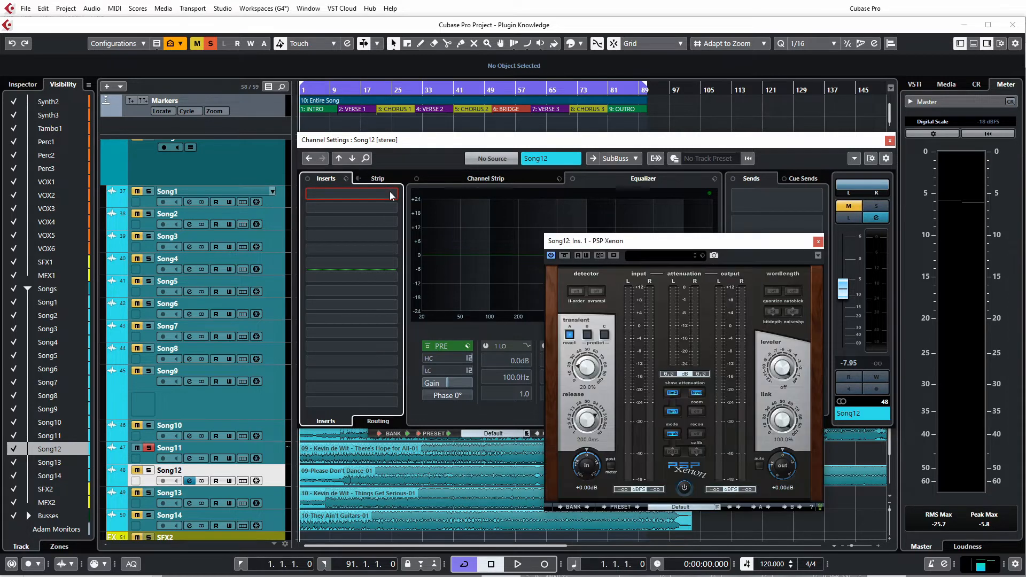
click(818, 242)
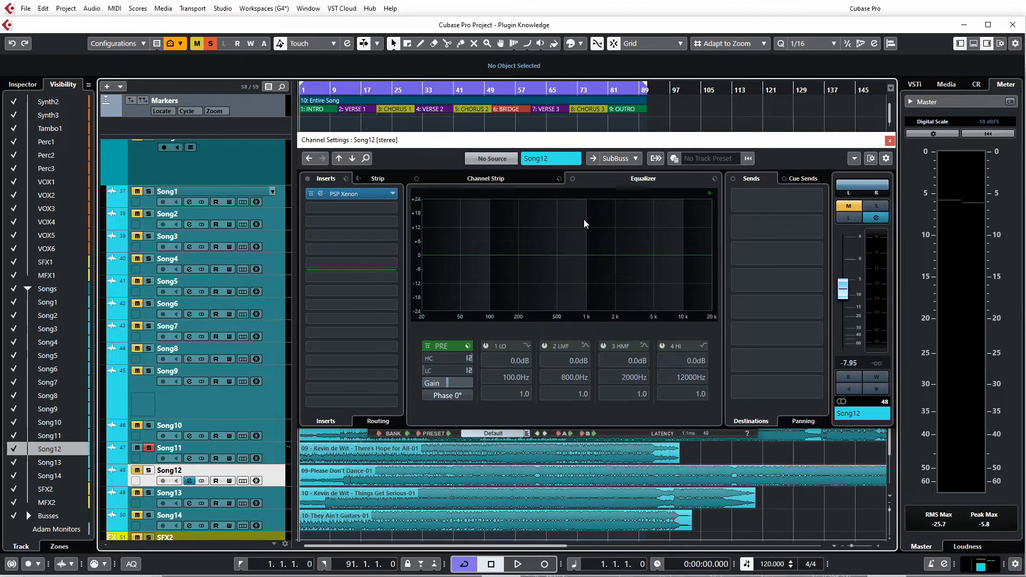
click(394, 194)
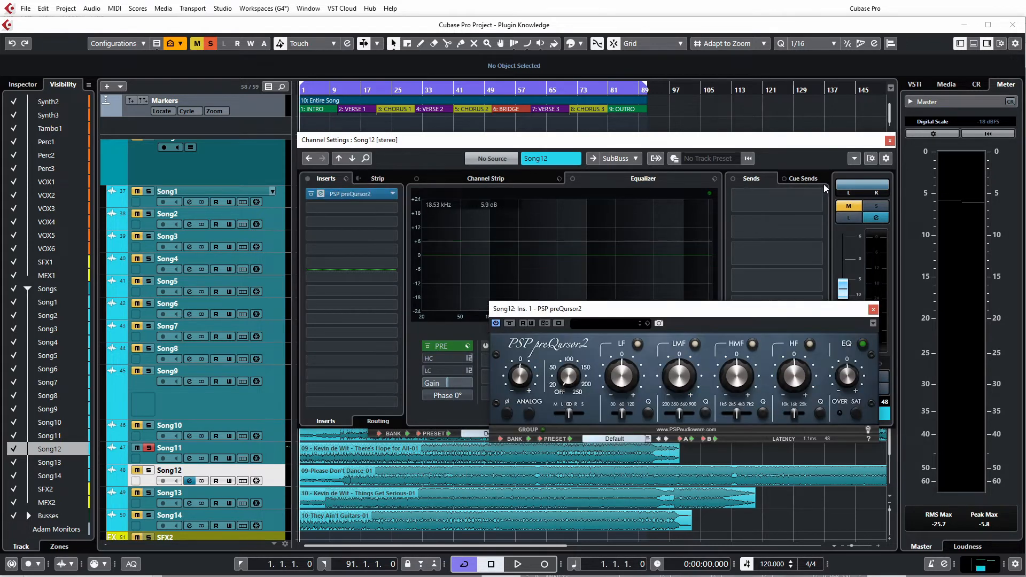
- Close the channel settings and align Song12's PSP preQursor2 window directly above Song11's
click(890, 141)
drag(692, 308, 574, 148)
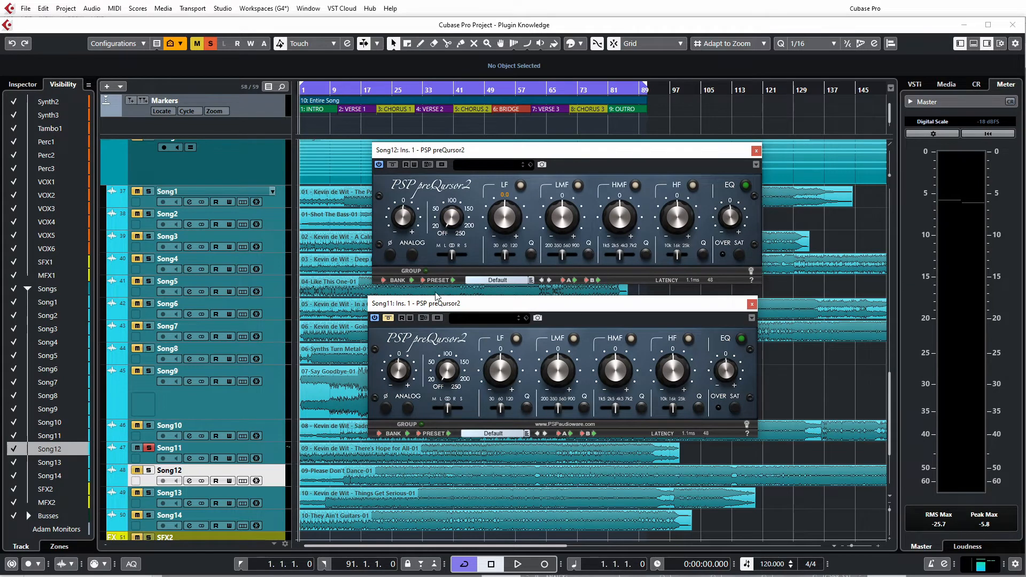
mouse_move(454, 151)
mouse_down()
mouse_move(436, 156)
mouse_move(448, 159)
mouse_up()
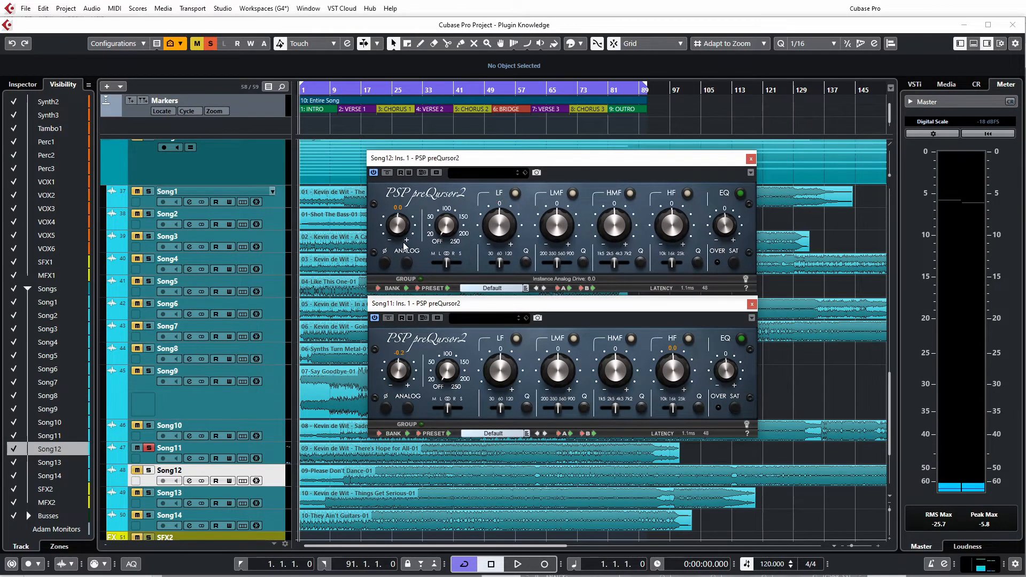
- Adjust Song12's Analog Drive and toggle Analog independently in both instances, leaving it on only for Song11
mouse_move(402, 222)
mouse_down()
mouse_move(398, 203)
mouse_move(398, 230)
mouse_up()
click(407, 263)
click(408, 408)
click(408, 263)
click(406, 407)
click(407, 408)
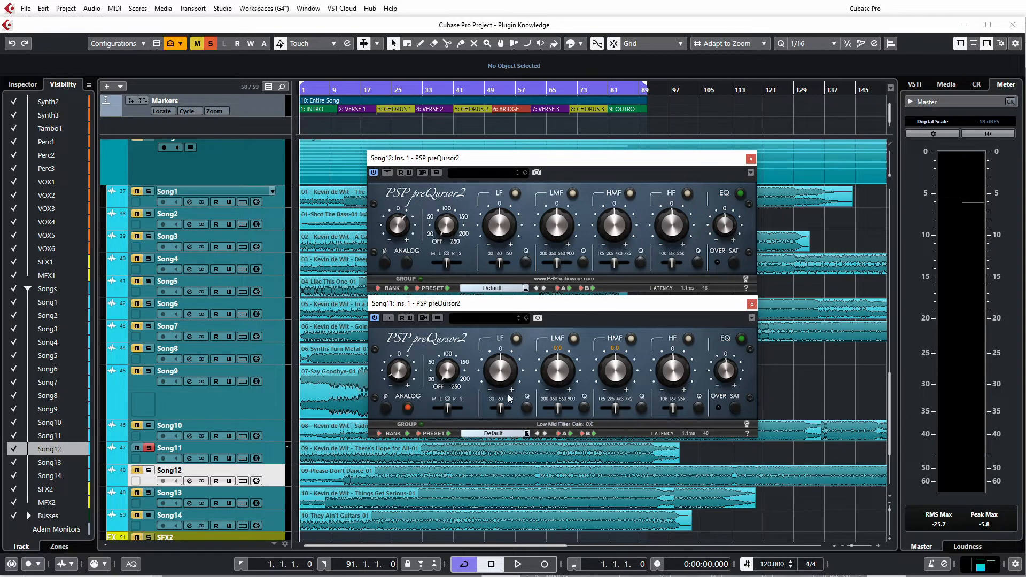
- Enable Group in the Song11 and Song12 instances, toggling the group's Analog switch and leaving it off
click(415, 425)
click(406, 409)
click(407, 408)
click(408, 409)
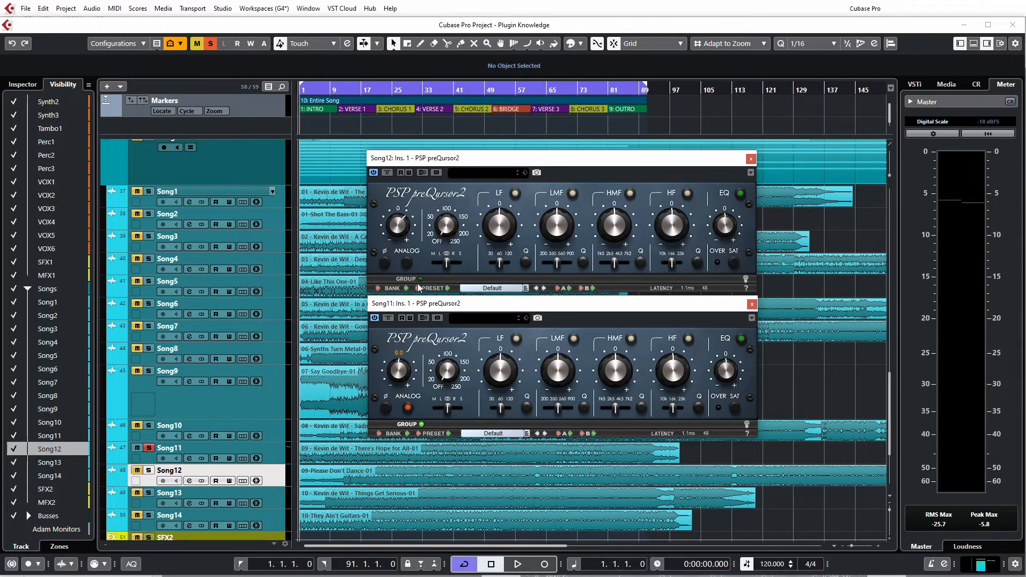
click(408, 409)
click(420, 279)
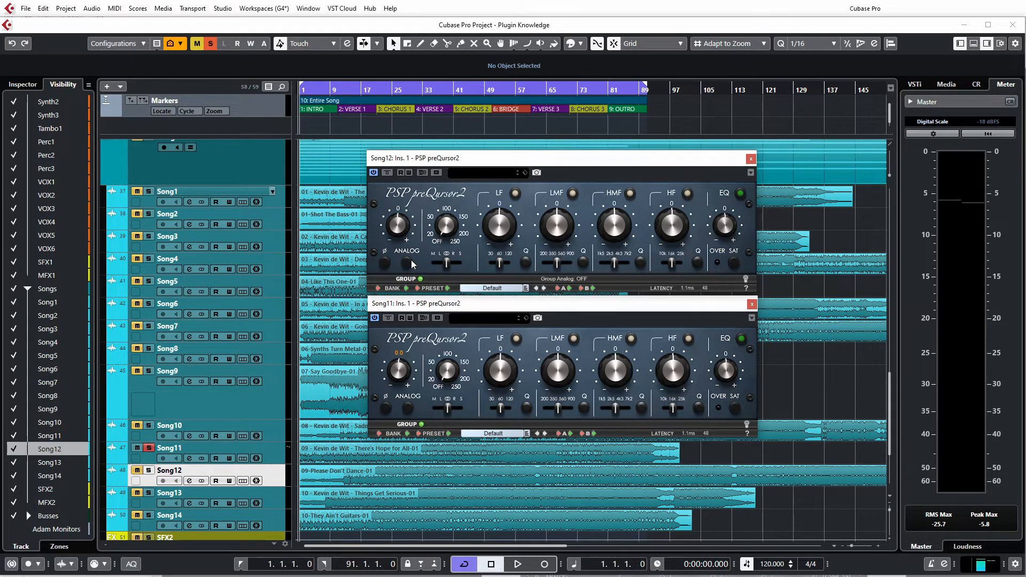
- Toggle the group's Analog switch and change its drive from Song11, and take Song12 out of the group
click(407, 409)
click(406, 410)
mouse_move(399, 371)
mouse_down()
mouse_move(401, 343)
mouse_move(408, 364)
mouse_up()
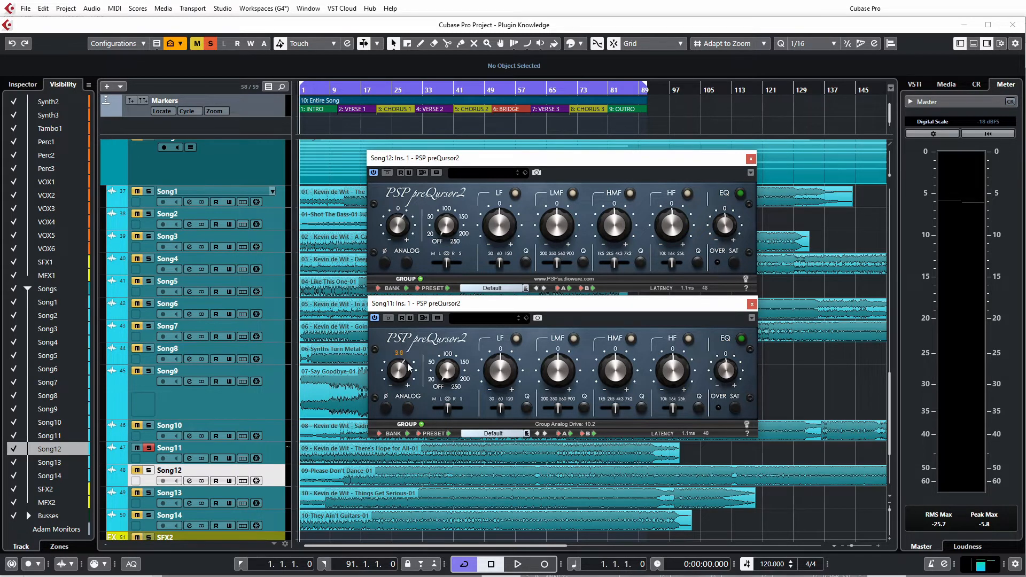
click(414, 282)
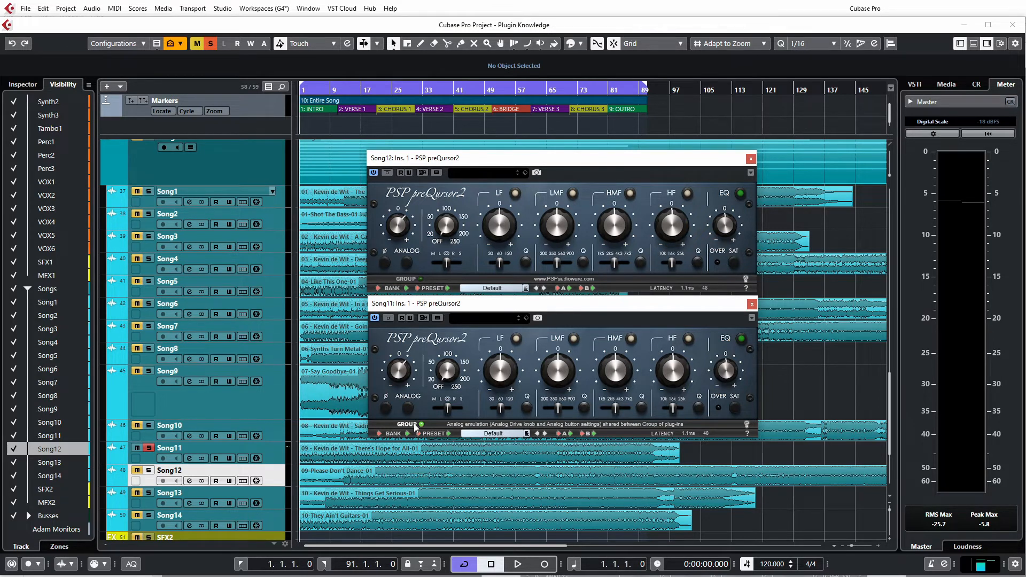
- Open Song13's channel settings and load PSP preQursor2 in its first insert slot
click(190, 480)
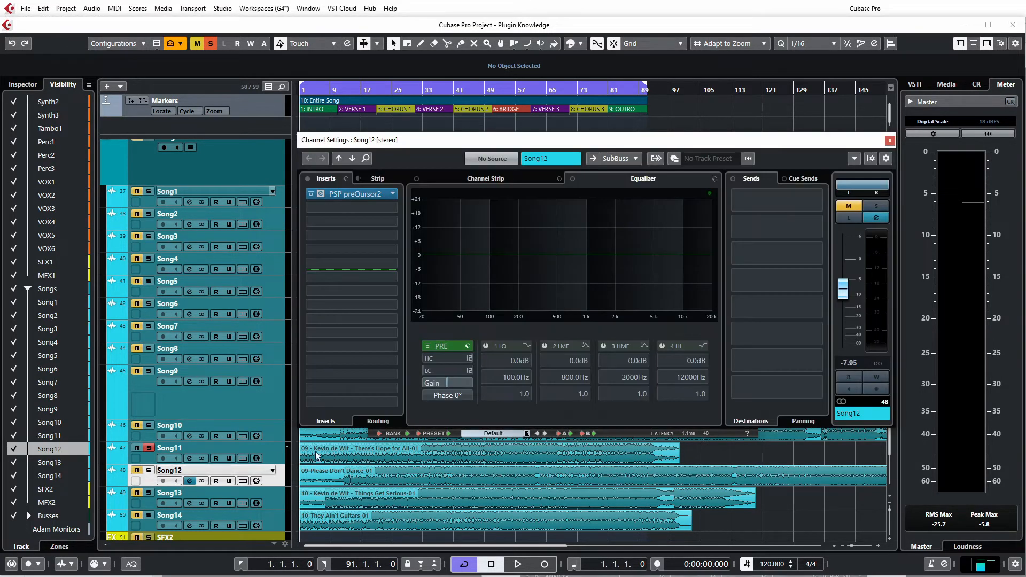
click(189, 504)
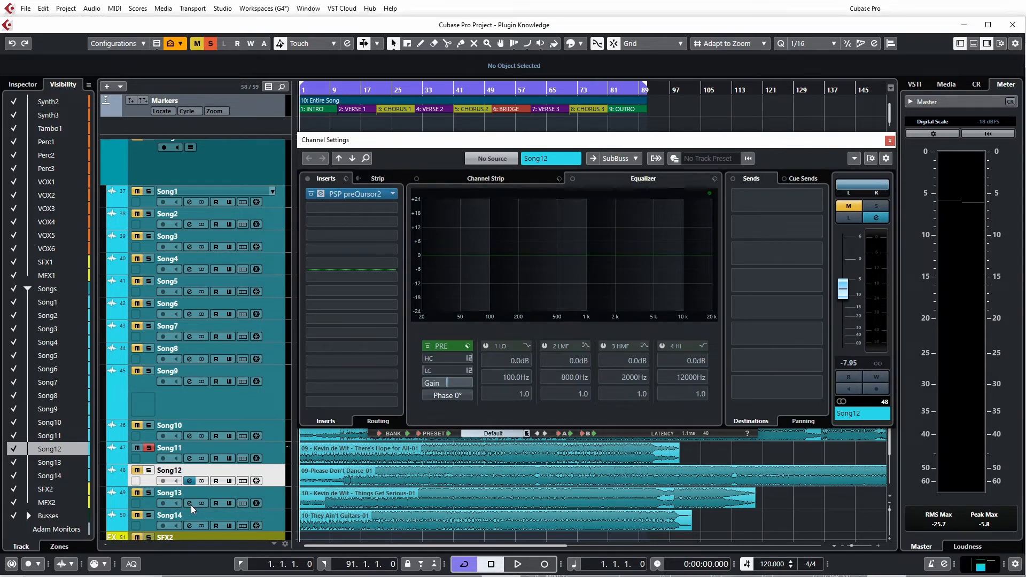
click(384, 195)
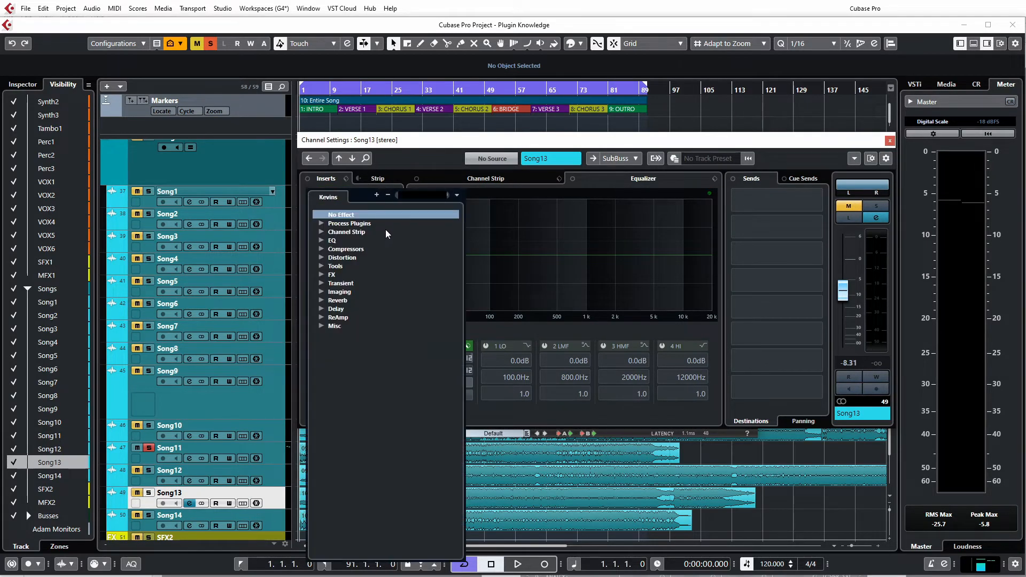
text(psp)
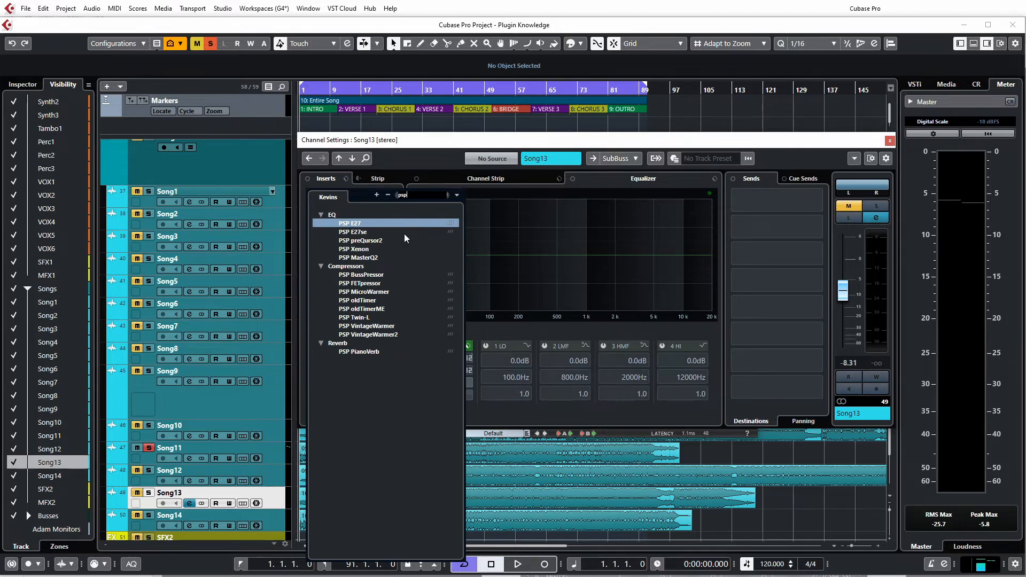
click(377, 240)
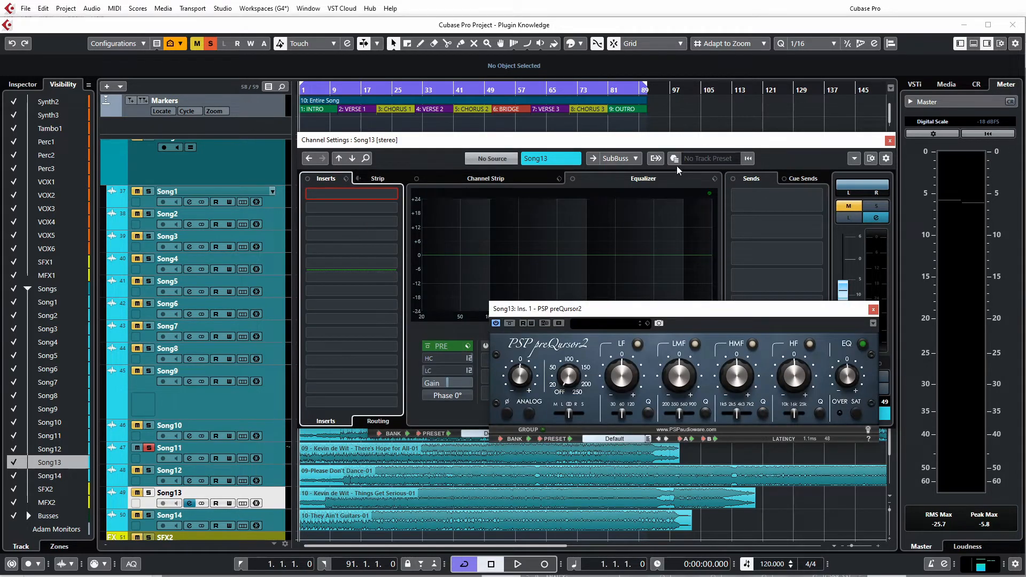
- Close the channel settings and stack the Song12, Song11 and Song13 plug-in windows in a column
click(891, 140)
drag(670, 310, 567, 404)
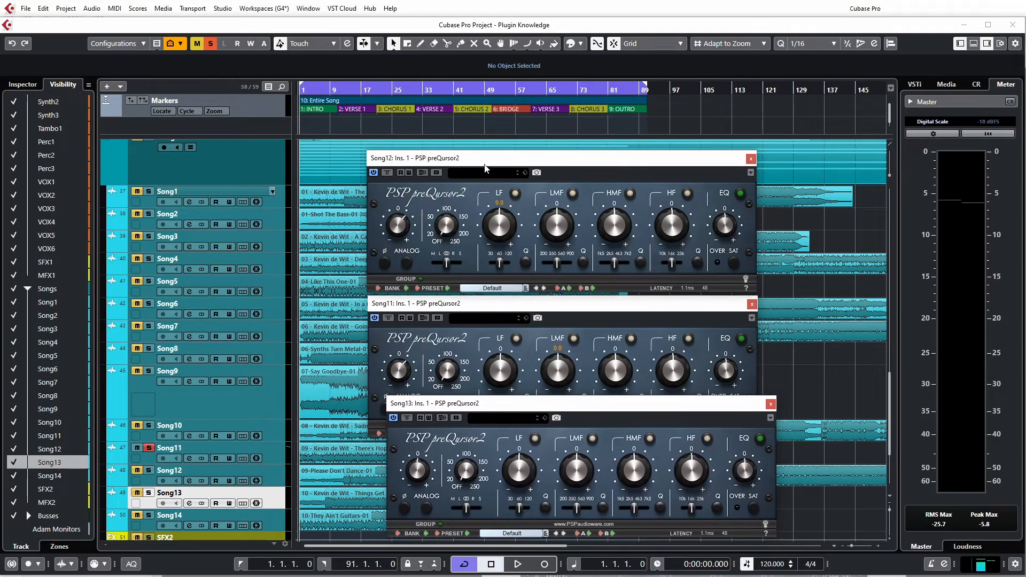
drag(485, 159, 475, 88)
drag(526, 304, 511, 236)
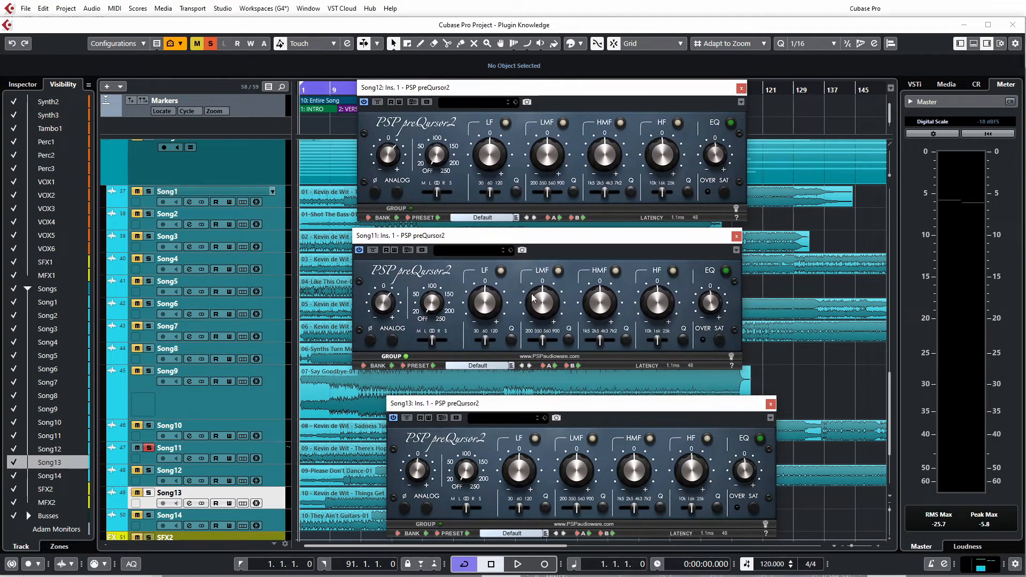
drag(542, 403, 508, 380)
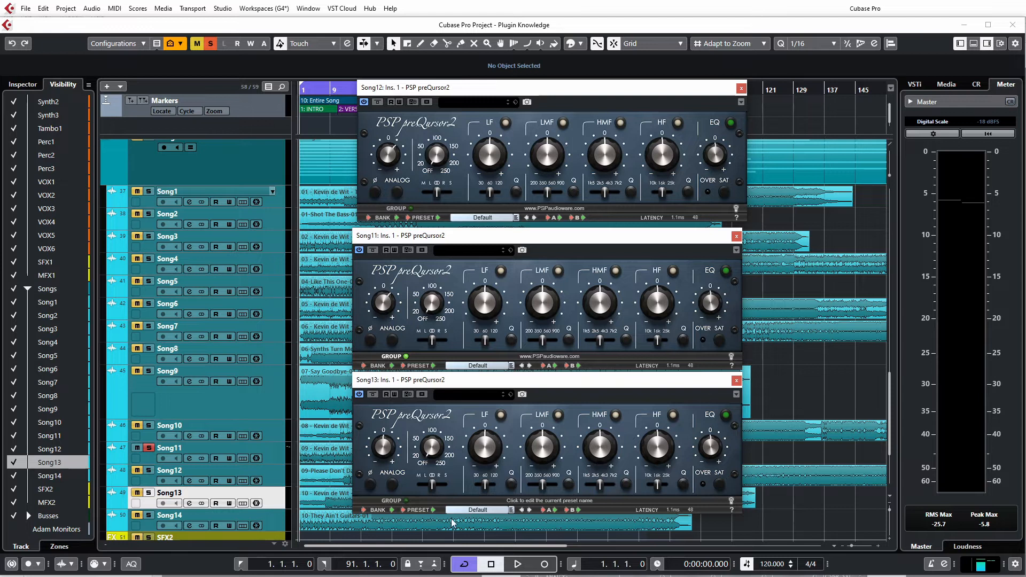
- Enable Group in the Song13 and Song12 instances and align Song12's window with the other two
click(407, 501)
click(409, 209)
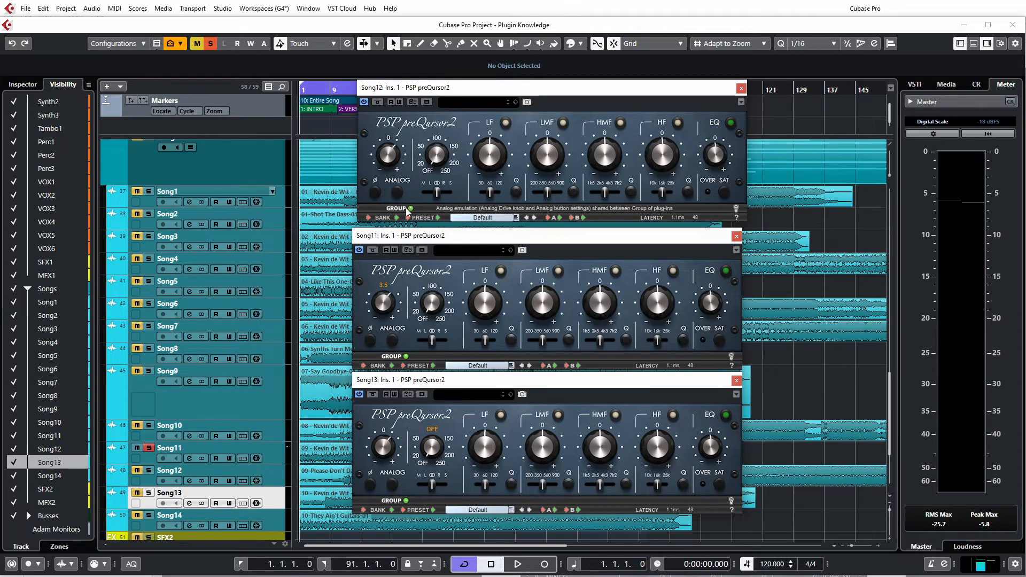
drag(416, 88, 409, 96)
- Toggle Analog for the three grouped instances, leave it on, and adjust the shared Analog Drive from Song13
click(390, 200)
mouse_move(387, 443)
mouse_down()
mouse_move(386, 452)
mouse_move(390, 442)
mouse_up()
click(392, 484)
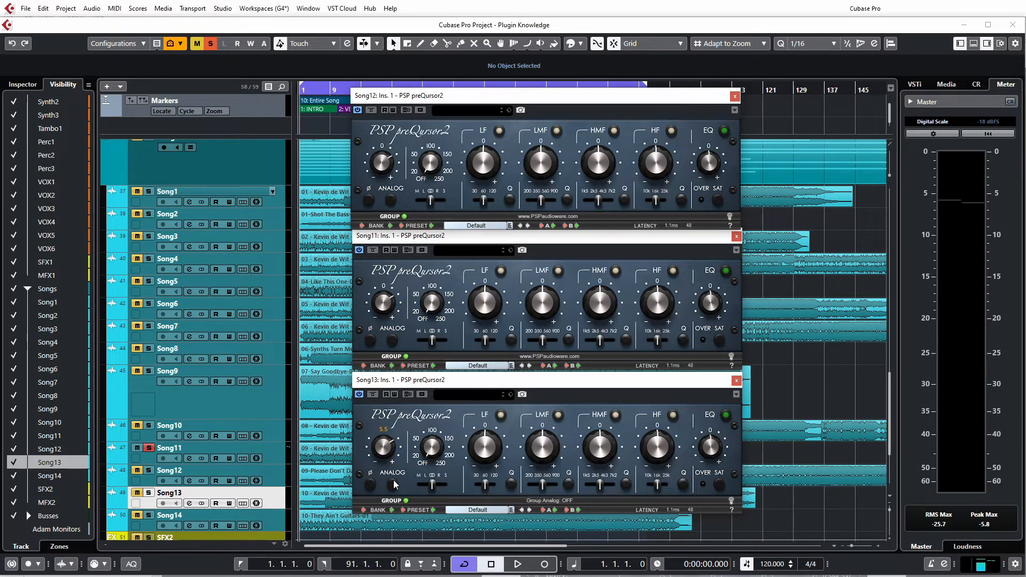
click(393, 485)
drag(386, 447, 395, 452)
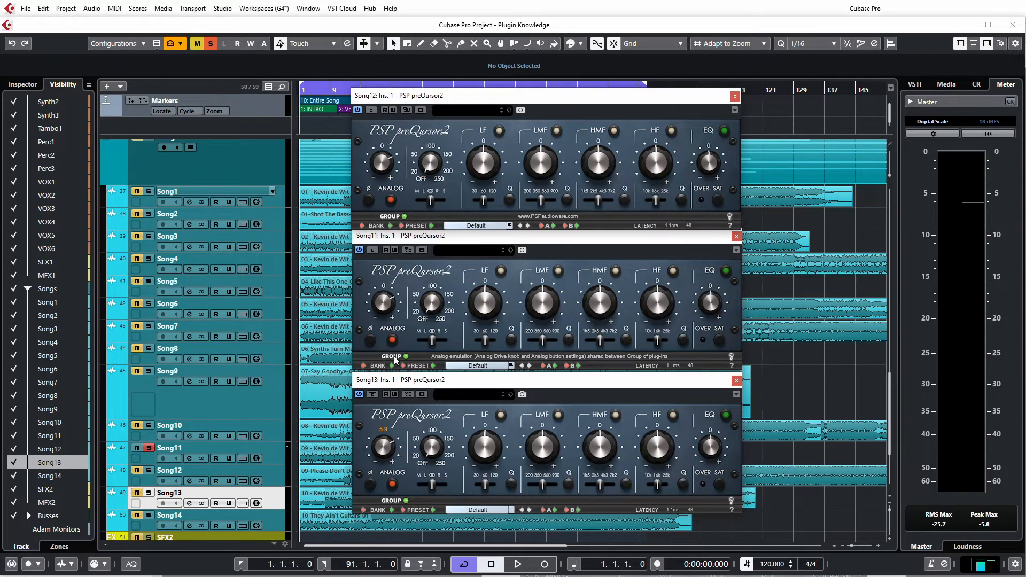
- Take Song11 out of the group, switch off its own Analog emulation and adjust its individual drive
click(404, 263)
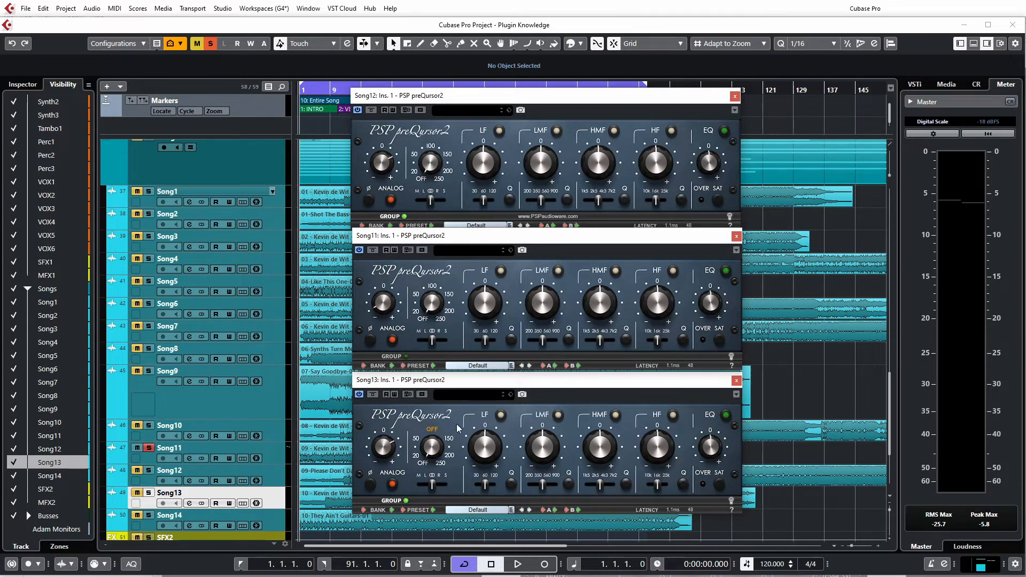
click(393, 339)
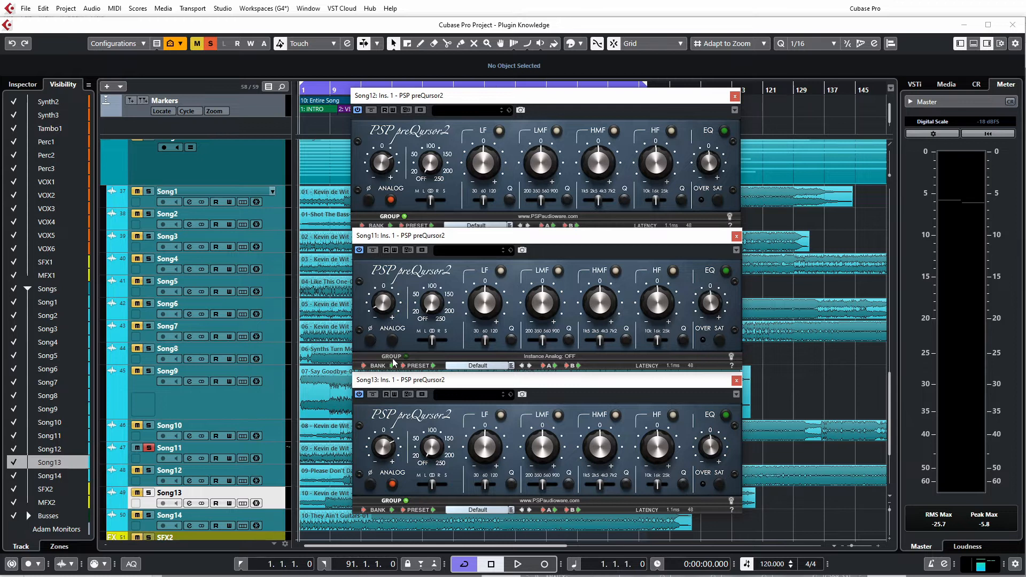
scroll(385, 291, up, 4)
- Change the group's Analog Drive from Song13 and toggle the group's Analog switch off and back on
scroll(382, 449, up, 3)
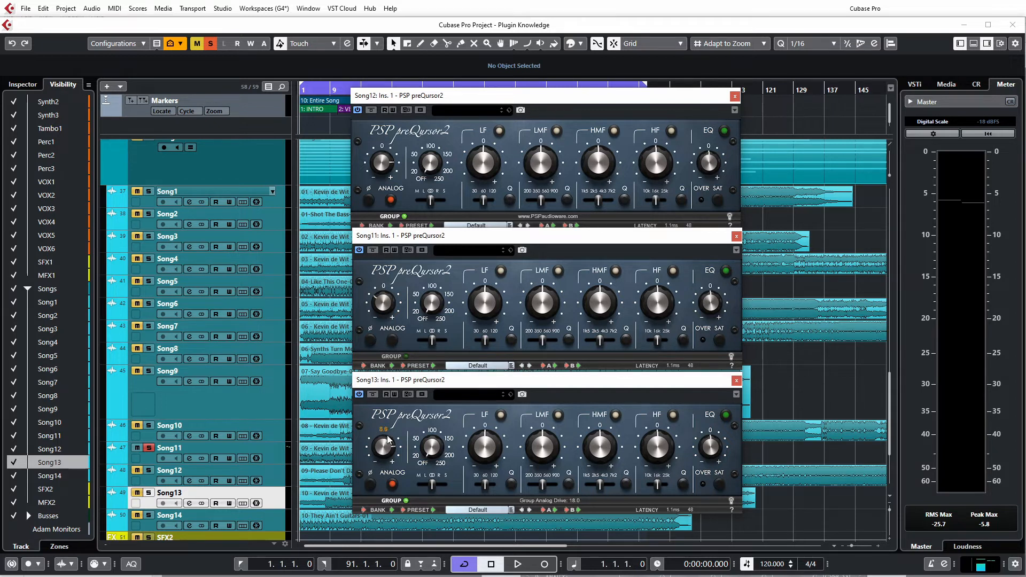
scroll(383, 447, down, 6)
click(391, 485)
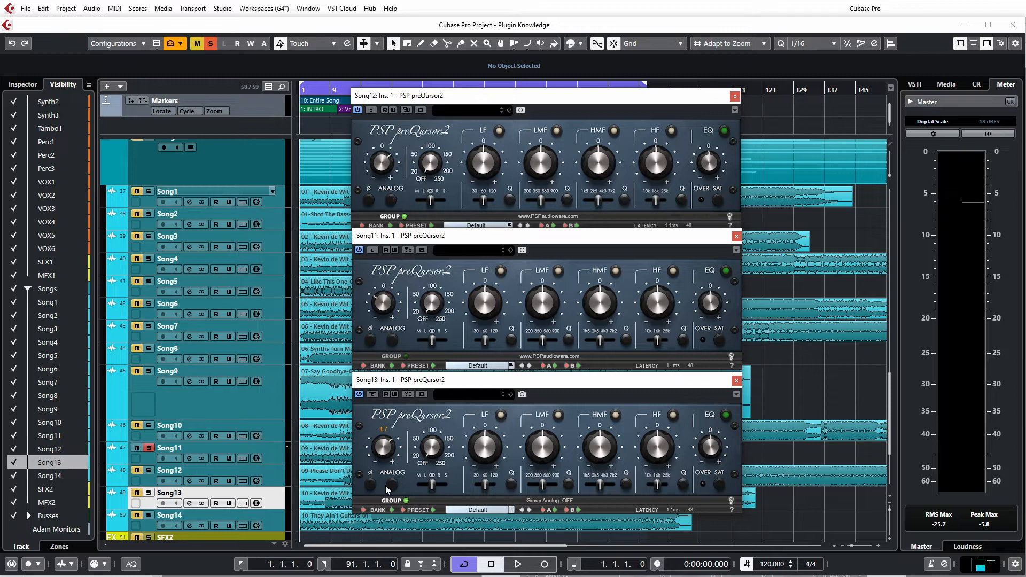
click(391, 486)
mouse_move(384, 448)
mouse_down()
mouse_move(386, 503)
mouse_move(385, 434)
mouse_up()
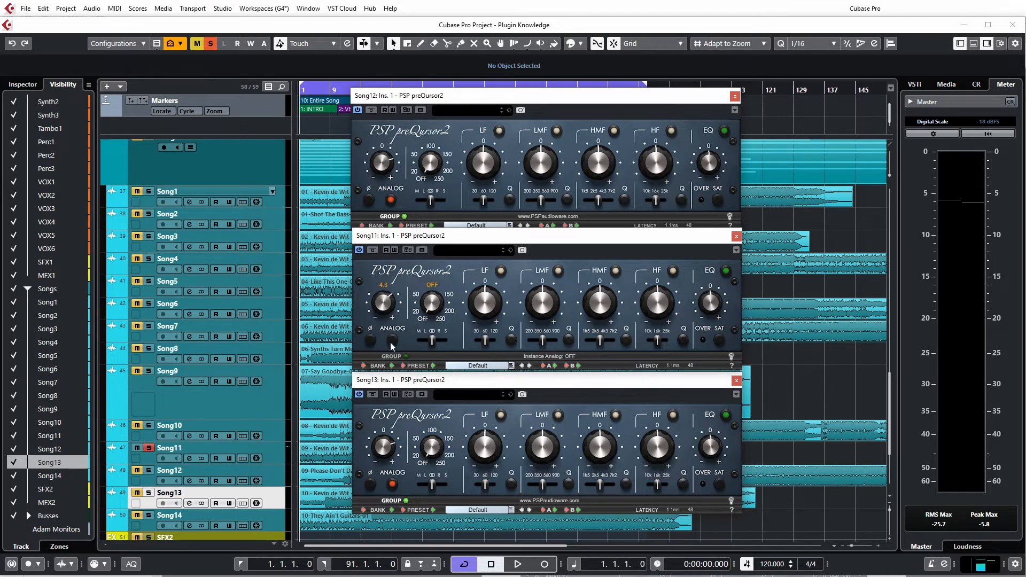
- Adjust Song11's individual Analog Drive and enable Group in its instance again
drag(375, 305, 384, 343)
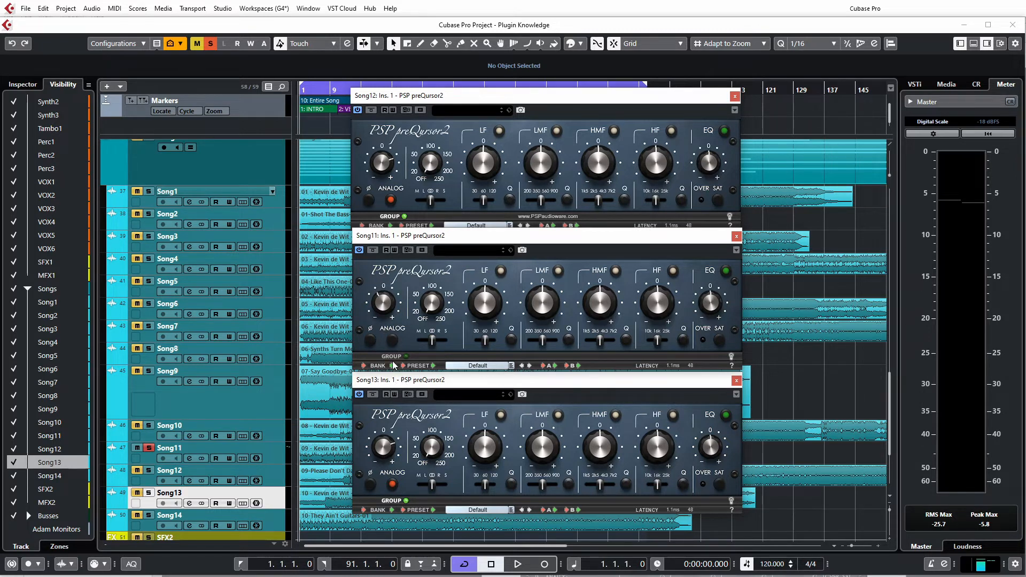
click(392, 357)
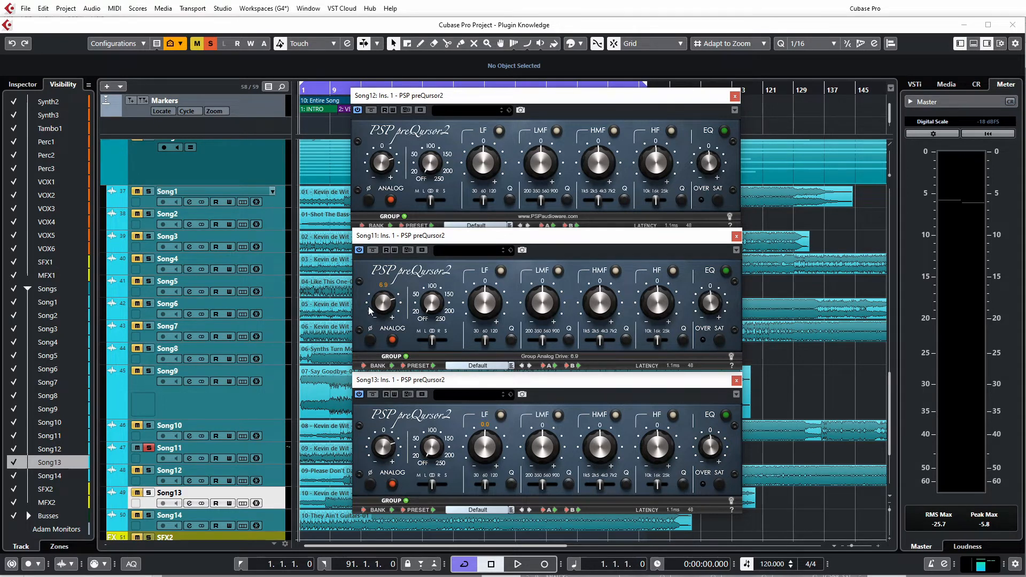
- Toggle Group off, on and off again in Song11's instance, adjusting its individual Analog Drive while it is ungrouped
click(404, 357)
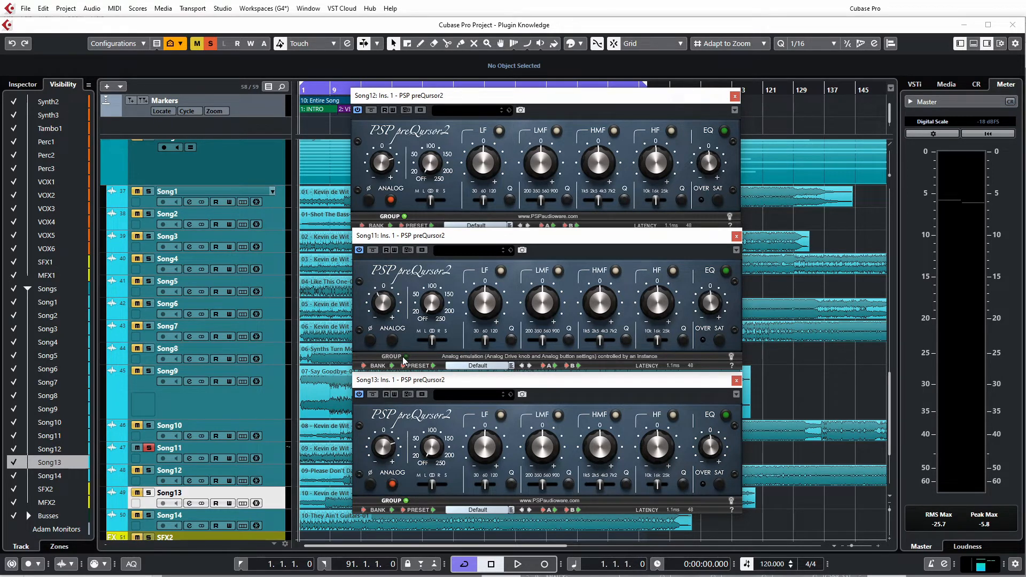
drag(384, 310, 384, 318)
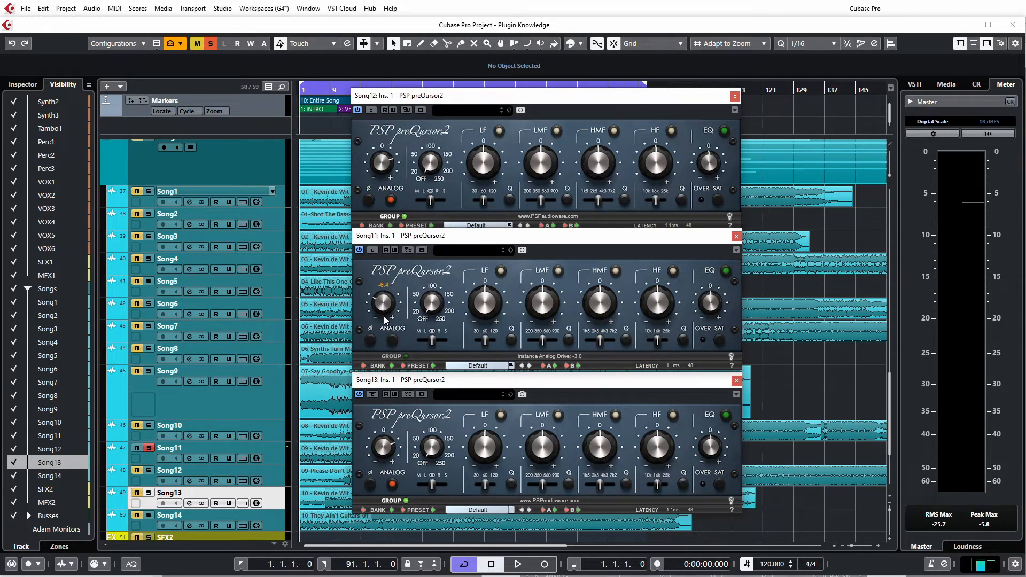
click(398, 358)
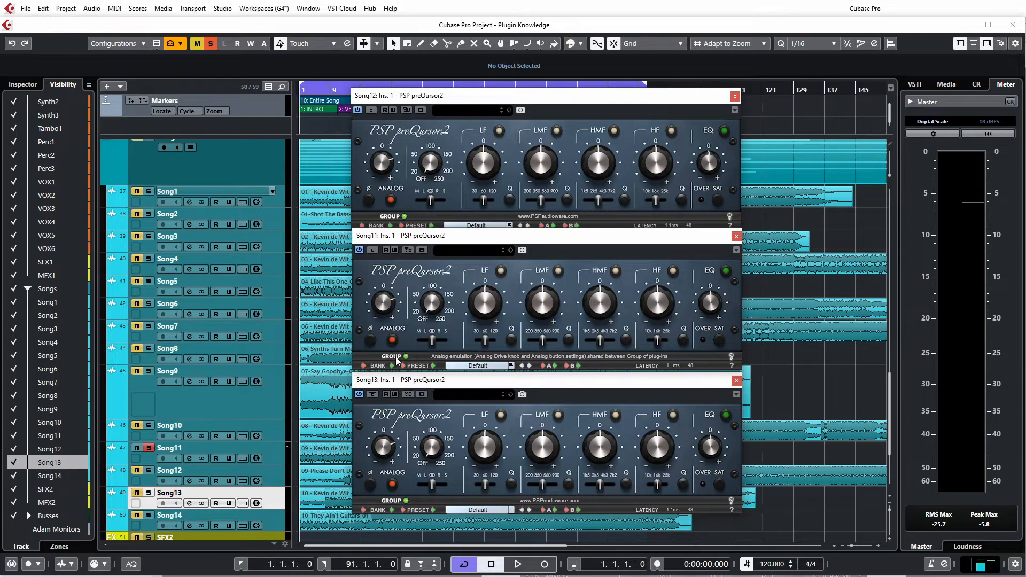
click(404, 356)
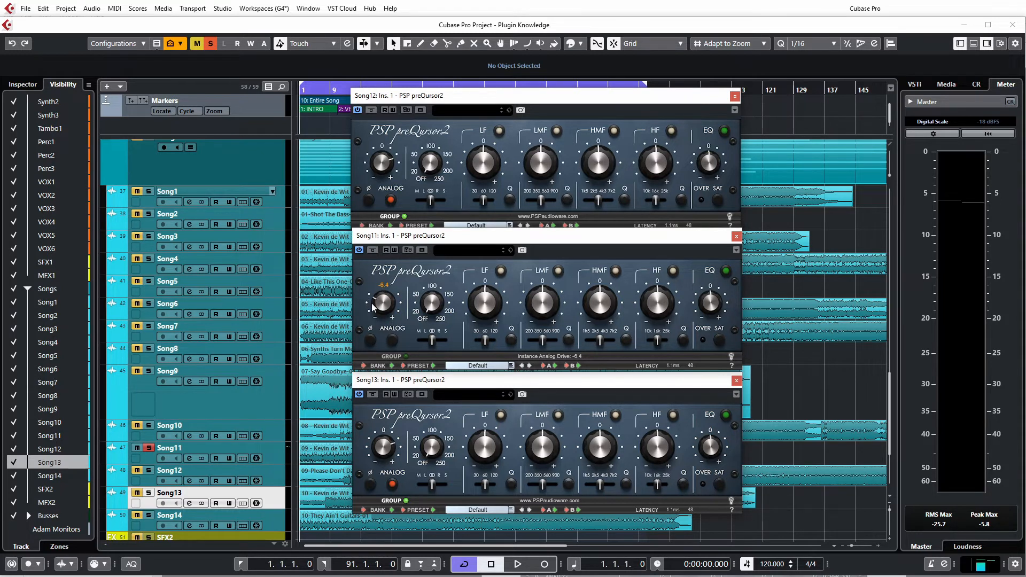
mouse_move(377, 308)
mouse_down()
mouse_move(377, 326)
mouse_move(373, 311)
mouse_up()
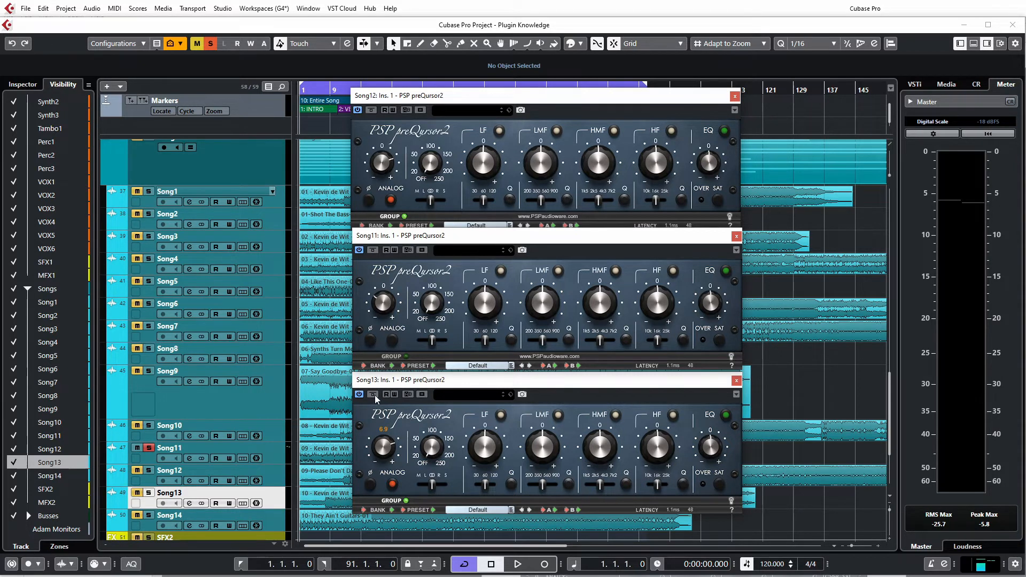
- Close the Song13 and Song12 plug-in windows and reposition the remaining Song11 instance
click(737, 381)
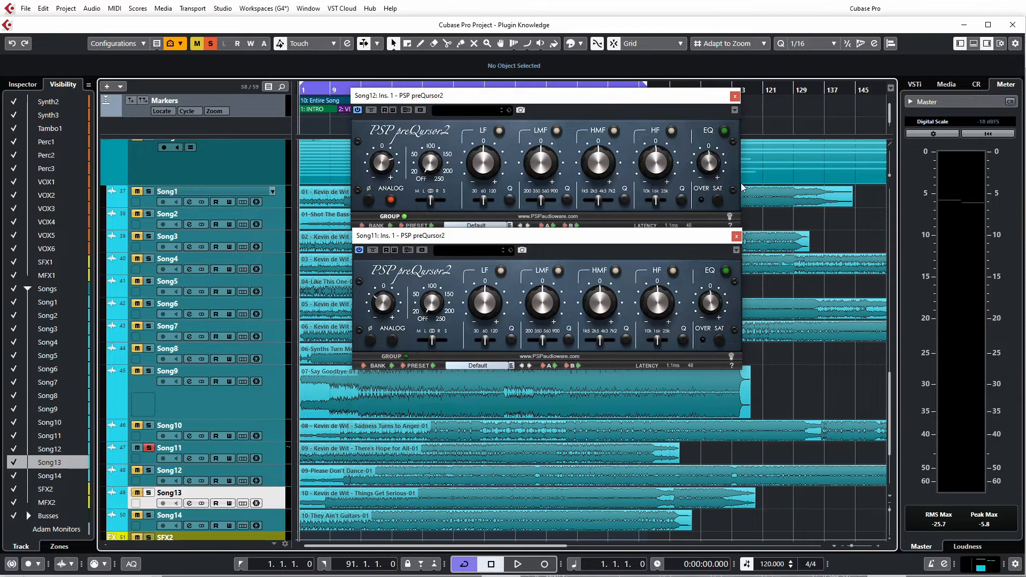
click(735, 96)
drag(434, 236, 432, 245)
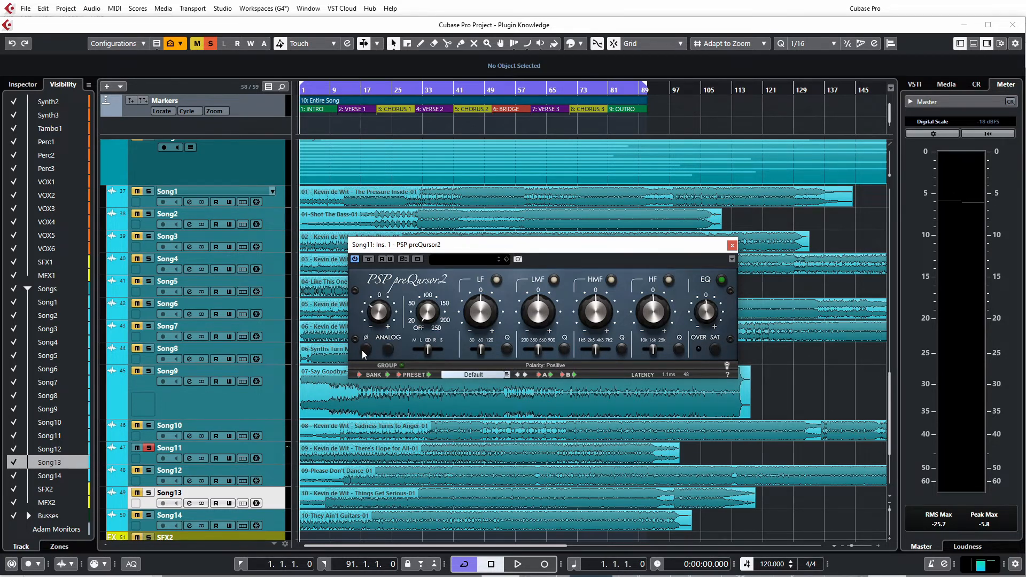
- Adjust the individual Analog Drive in Song11's instance
mouse_move(366, 317)
mouse_move(380, 328)
mouse_down()
mouse_move(376, 301)
mouse_move(383, 311)
mouse_up()
scroll(428, 312, up, 1)
- Sweep the high-pass filter and return it to OFF, and move the channel selector to Right Only and back to stereo
drag(426, 304, 433, 274)
mouse_move(431, 230)
mouse_down()
mouse_move(452, 321)
mouse_move(444, 258)
mouse_move(441, 338)
mouse_move(442, 243)
mouse_up()
drag(447, 304, 534, 369)
mouse_move(426, 351)
mouse_down()
mouse_move(412, 349)
mouse_move(438, 345)
mouse_up()
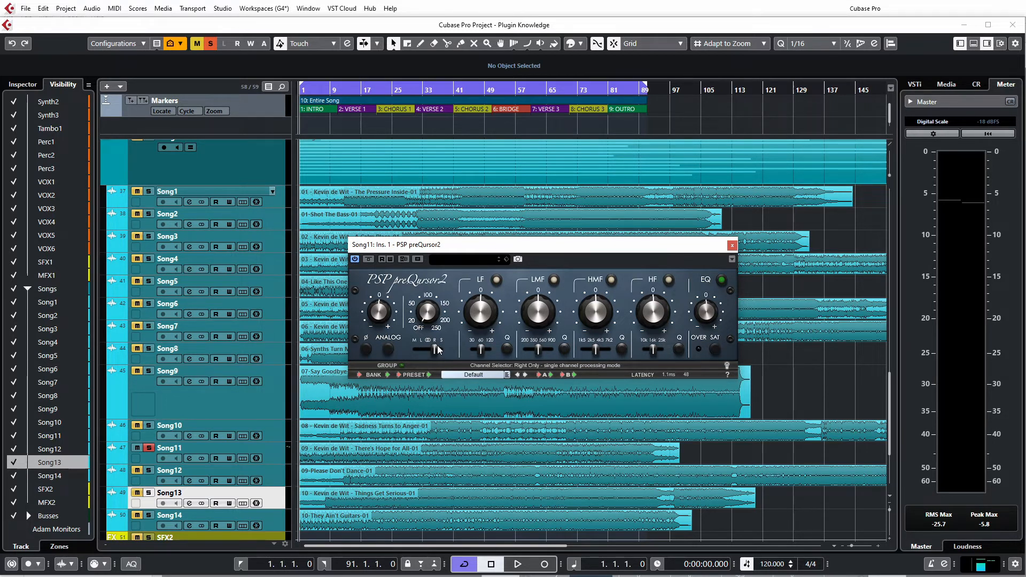
mouse_move(436, 345)
mouse_down()
mouse_move(415, 349)
mouse_move(442, 349)
mouse_move(429, 357)
mouse_up()
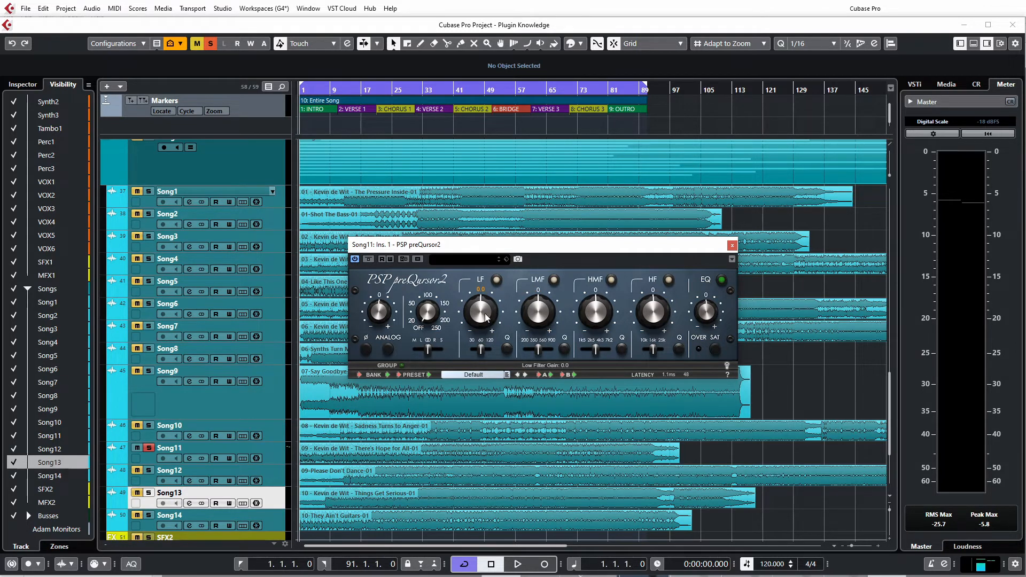
- Toggle the LF band repeatedly, switch off the LF, LMF, HMF and HF bands, and turn all four back on
click(498, 279)
click(497, 282)
click(497, 282)
click(497, 282)
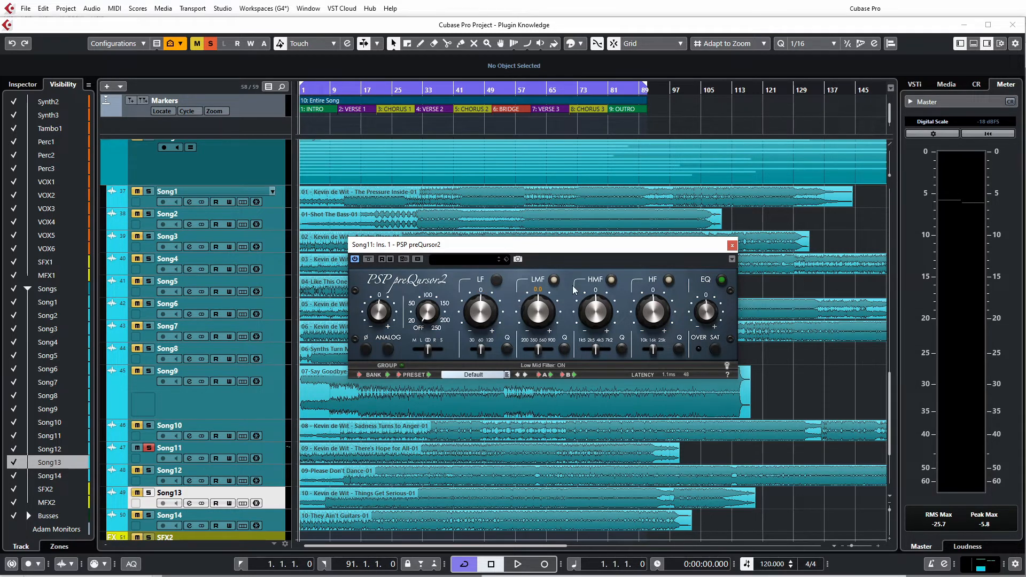
click(555, 280)
click(611, 280)
click(668, 280)
click(496, 279)
click(557, 280)
click(611, 280)
click(669, 281)
- Sweep the LF band's gain through boost and cut, and return it to 0
drag(480, 316, 486, 235)
drag(483, 292, 504, 468)
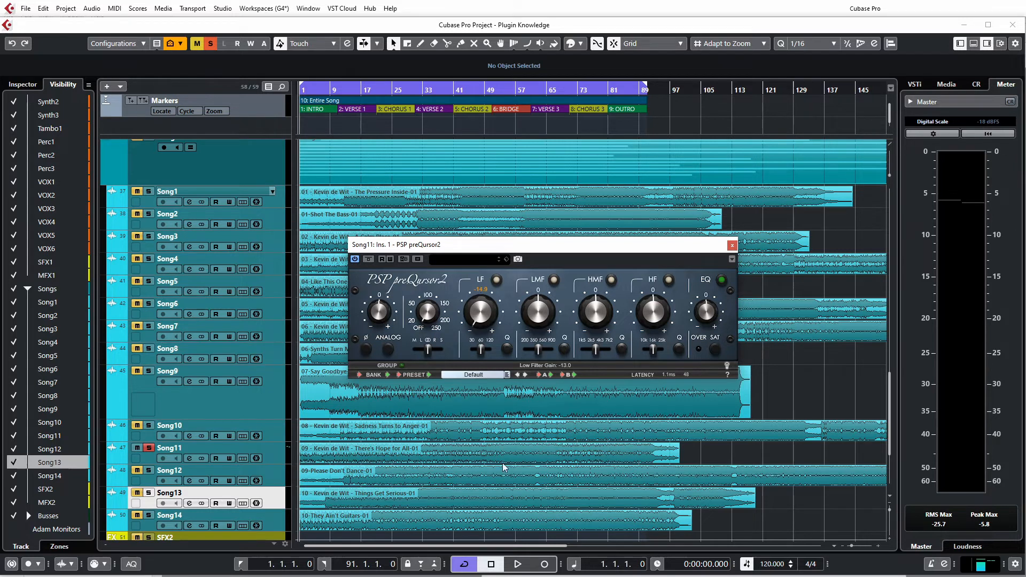
drag(494, 532, 444, 355)
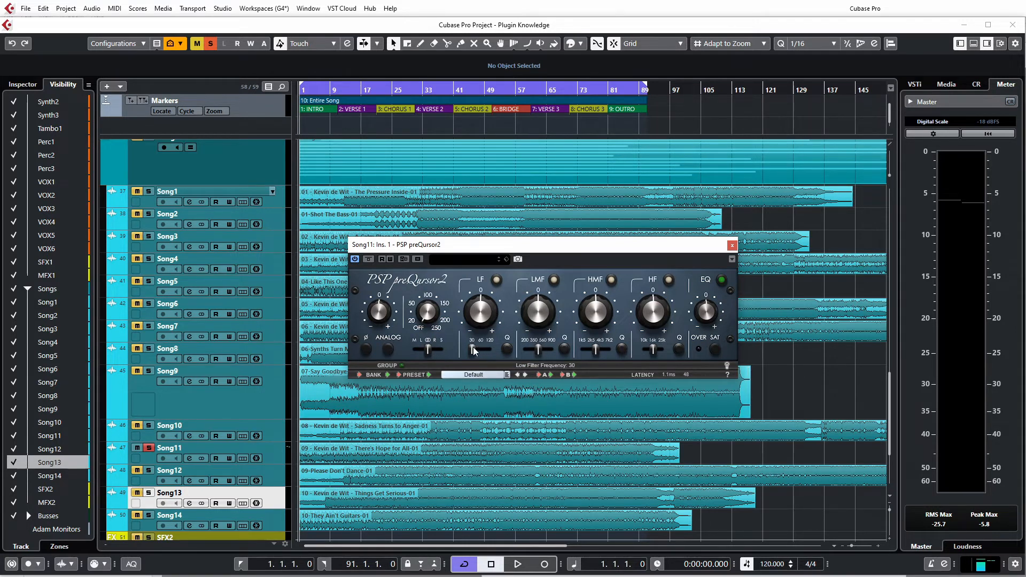
- Move the LF band's frequency up from 30 to 120 and return it to 60
scroll(473, 350, up, 3)
mouse_move(478, 357)
drag(478, 353, 493, 355)
mouse_move(493, 351)
mouse_down()
mouse_move(471, 351)
mouse_move(498, 351)
mouse_move(481, 355)
mouse_up()
- Switch the High Q option on and off for the LF band and for the HF band
click(507, 350)
click(508, 351)
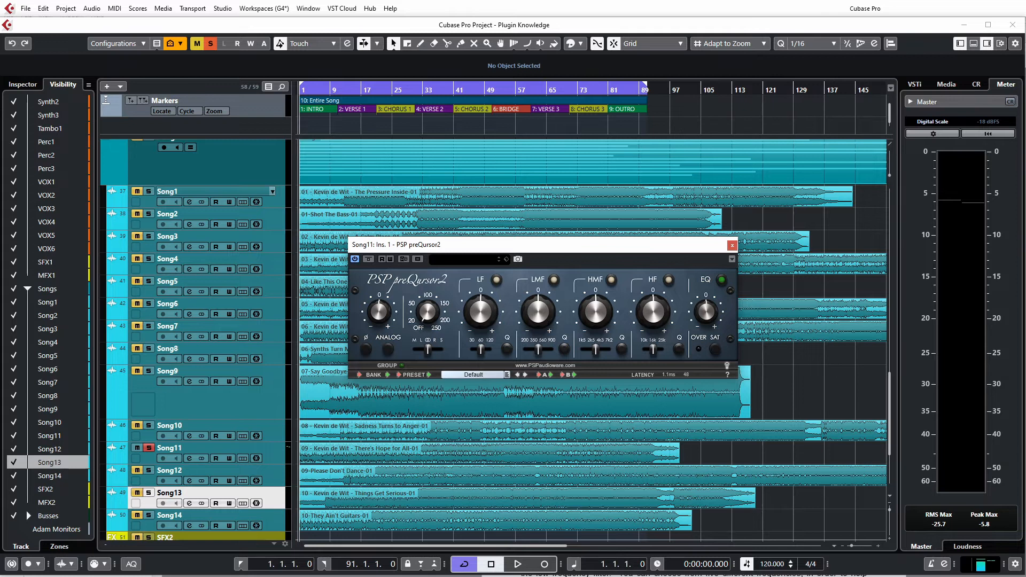
click(508, 350)
click(506, 350)
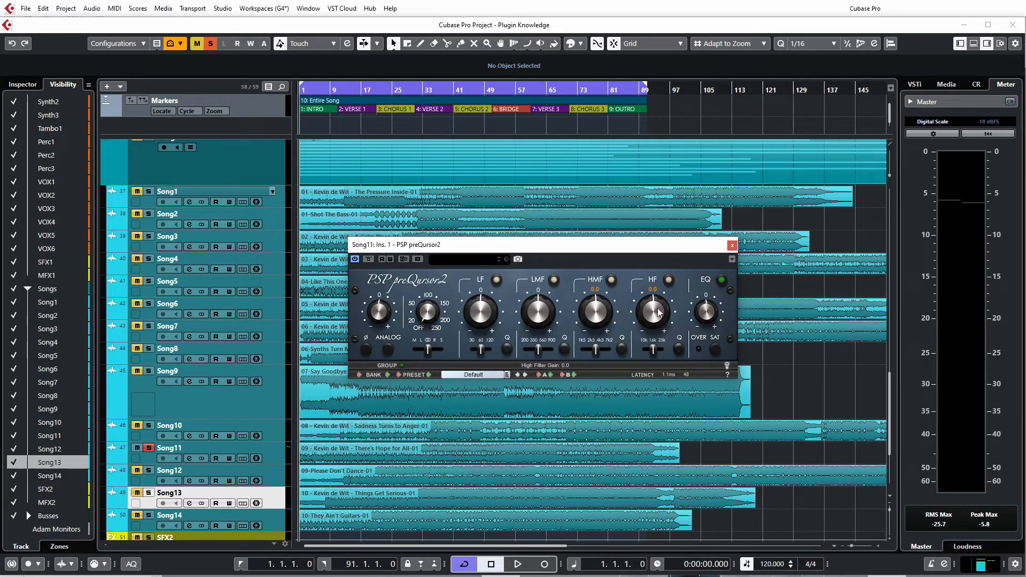
click(678, 350)
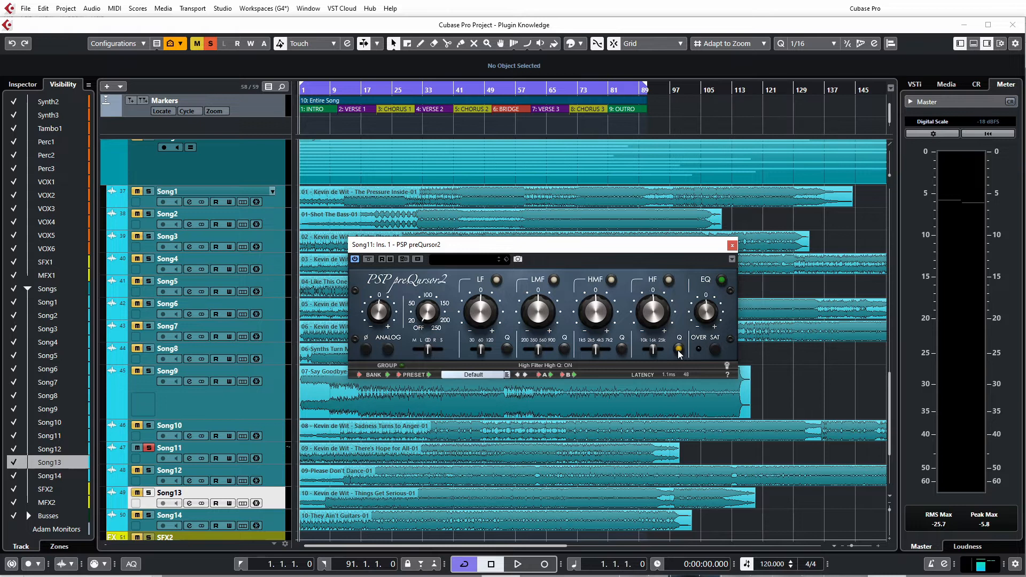
click(678, 350)
- Adjust the HMF band's gain briefly and switch the HMF band off and back on
mouse_move(595, 312)
mouse_down()
mouse_move(609, 233)
mouse_move(615, 422)
mouse_move(604, 324)
mouse_up()
click(611, 281)
click(611, 280)
- Adjust the frequency sliders of the LMF, HMF and HF bands, shifting the HMF and HF frequencies upward
mouse_move(525, 354)
mouse_down()
mouse_move(511, 351)
mouse_move(538, 350)
mouse_up()
mouse_move(596, 355)
mouse_down()
mouse_move(613, 348)
mouse_move(594, 349)
mouse_up()
mouse_move(652, 350)
mouse_down()
mouse_move(643, 351)
mouse_move(666, 353)
mouse_up()
scroll(662, 353, down, 2)
mouse_move(661, 353)
mouse_down()
mouse_move(645, 355)
mouse_move(664, 348)
mouse_up()
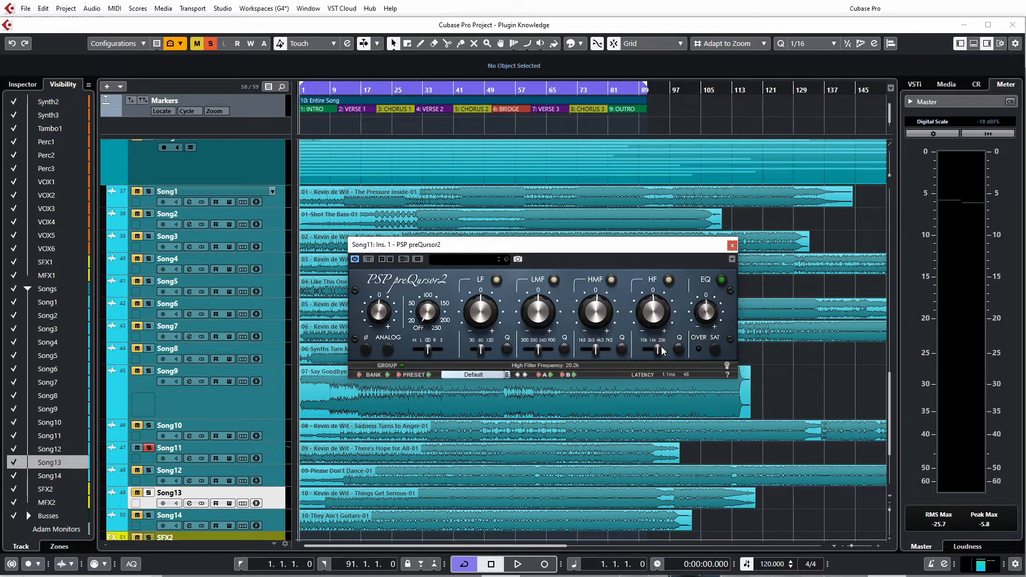
mouse_move(660, 350)
mouse_down()
mouse_move(643, 354)
mouse_move(677, 349)
mouse_up()
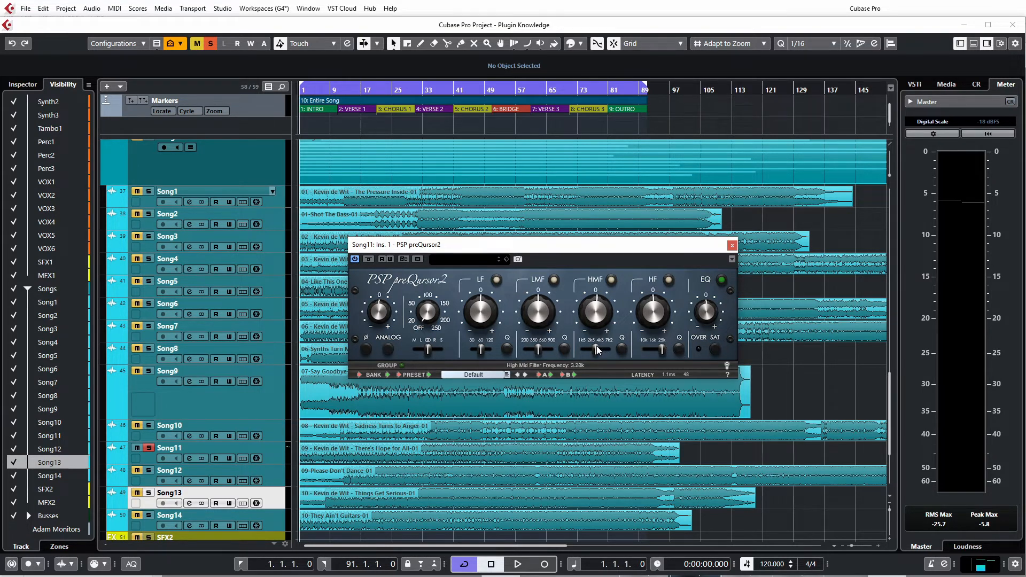
mouse_move(611, 348)
mouse_down()
mouse_move(593, 344)
mouse_move(613, 346)
mouse_move(600, 350)
mouse_up()
mouse_move(537, 350)
mouse_down()
mouse_move(513, 348)
mouse_move(532, 351)
mouse_up()
- Toggle the whole EQ section off and on, turn on Analog emulation along the way, and leave the EQ enabled
mouse_move(701, 300)
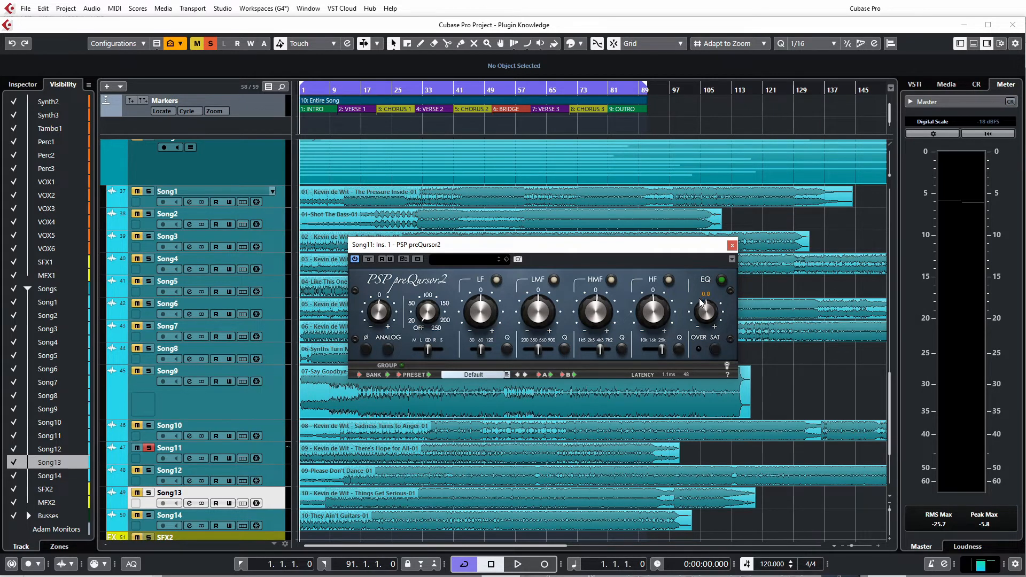
click(720, 279)
click(721, 280)
click(721, 281)
click(723, 282)
click(725, 286)
click(722, 280)
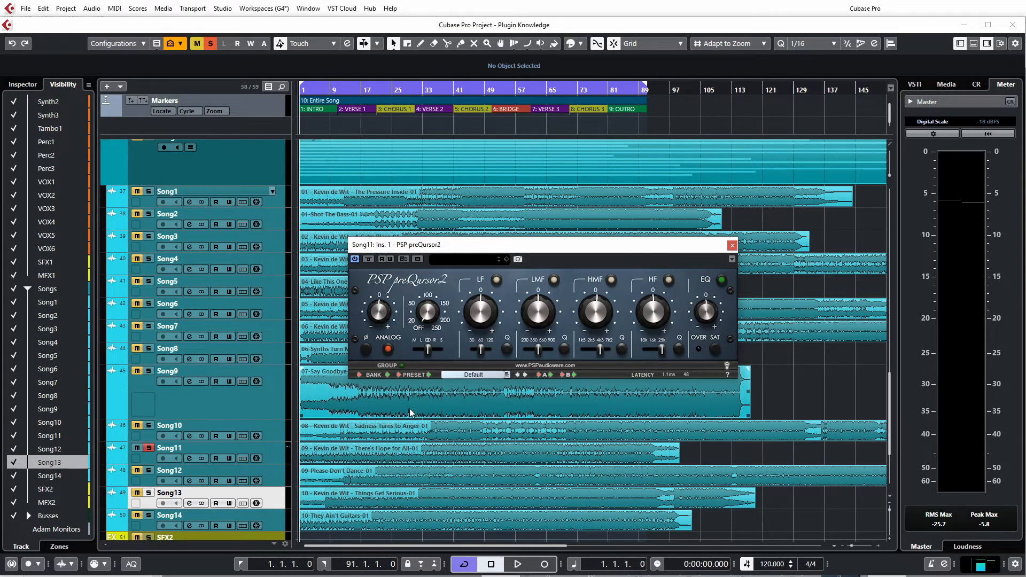
click(723, 280)
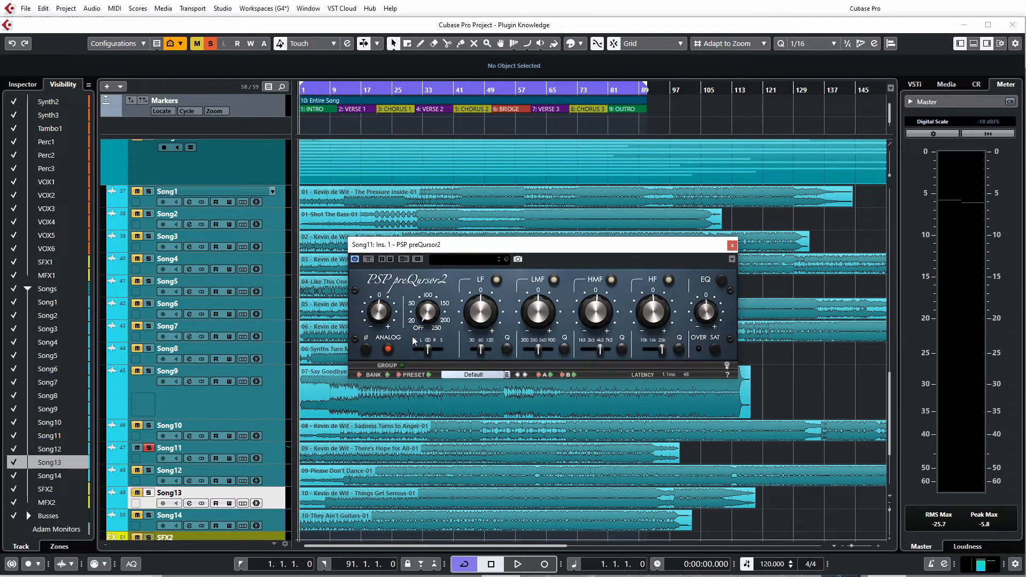
click(721, 280)
- Sweep the output gain up and down, return it to 0, and switch output saturation on and off again
mouse_move(707, 319)
mouse_down()
mouse_move(698, 337)
mouse_move(700, 311)
mouse_up()
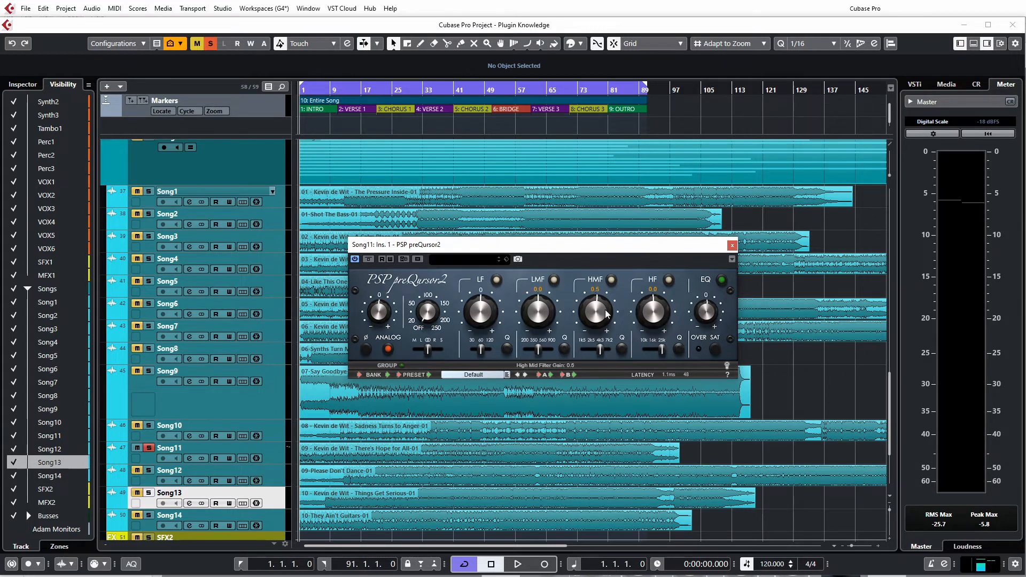
drag(707, 312, 708, 327)
drag(712, 293, 711, 259)
drag(712, 315, 711, 332)
click(713, 349)
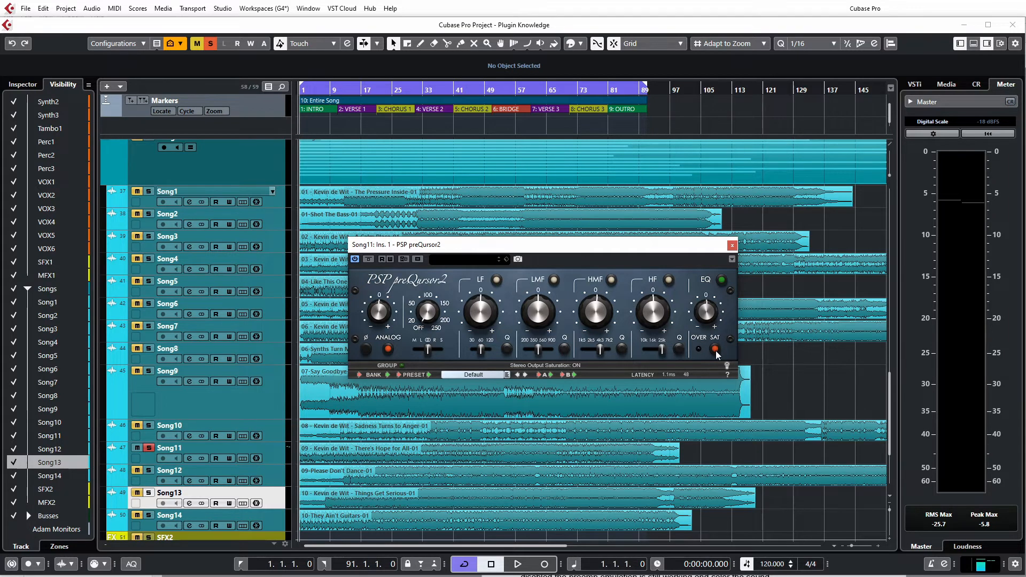
drag(708, 321, 709, 319)
click(715, 350)
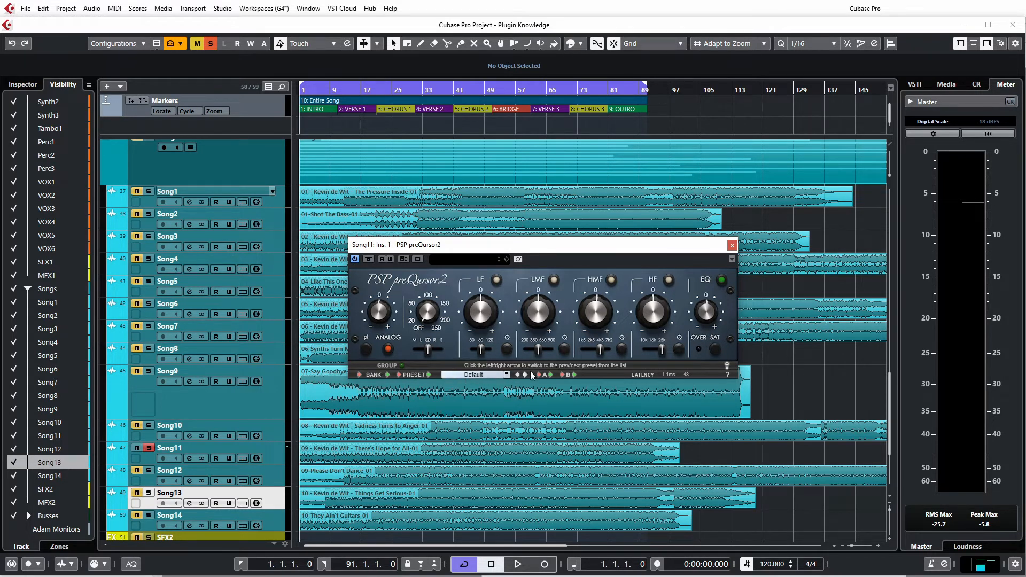
- Select the preset name in Song11's instance and reposition the plug-in window
click(489, 374)
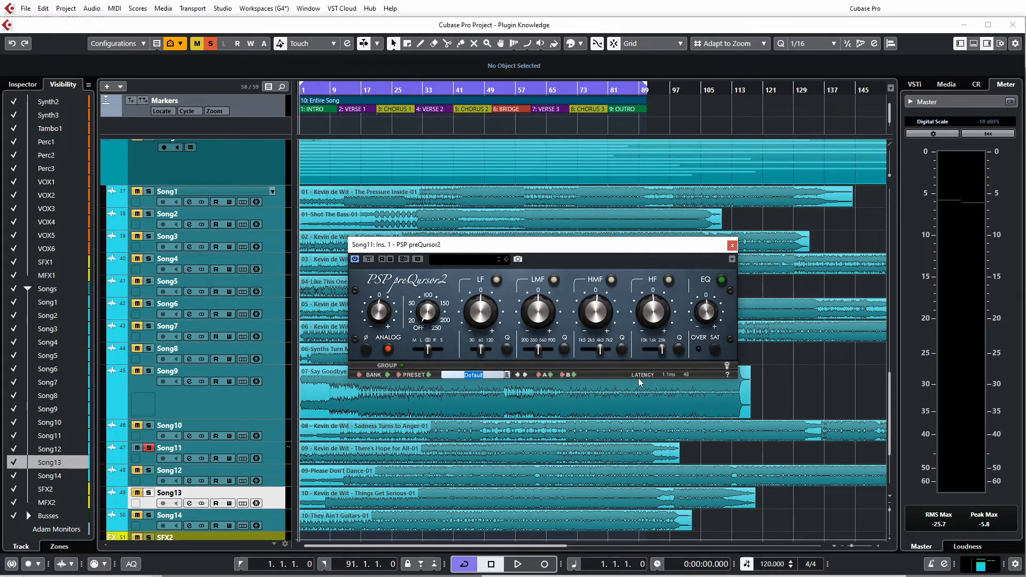
click(727, 367)
drag(557, 257, 575, 274)
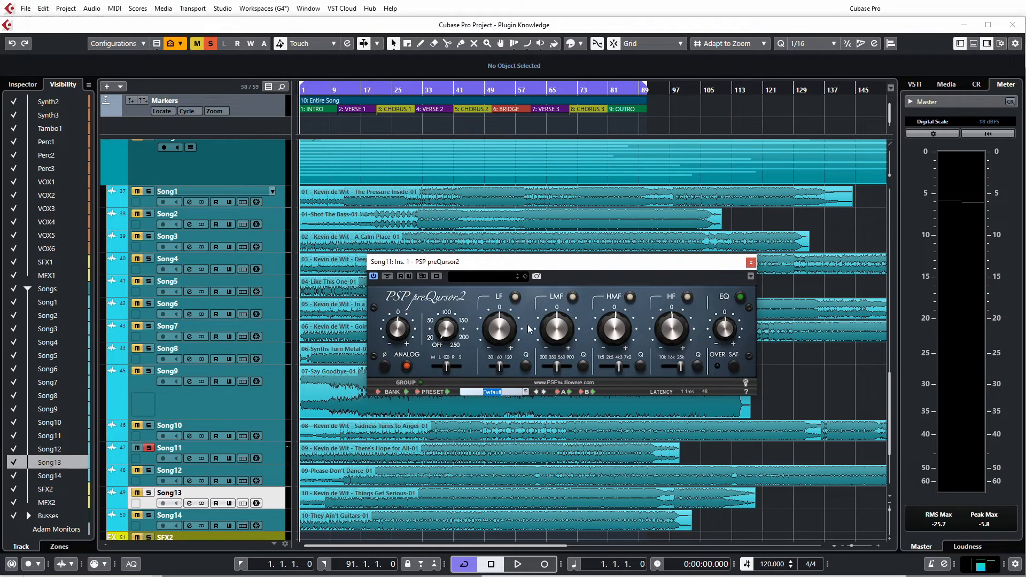
- Switch off Analog and the EQ with its four bands in Song11's instance, and start playback to compare it with bypass
click(407, 367)
click(740, 298)
key(space)
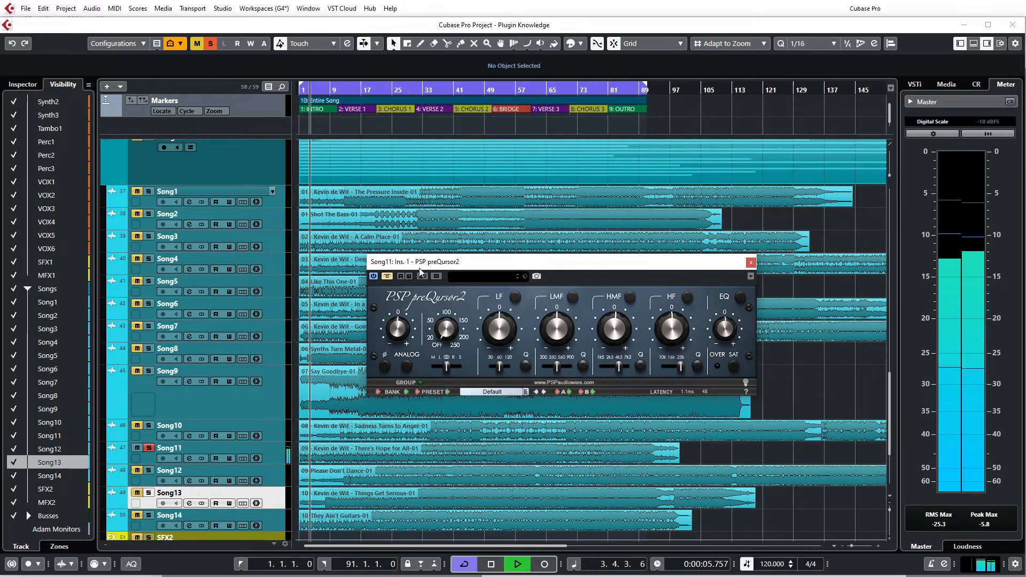
drag(420, 268, 434, 288)
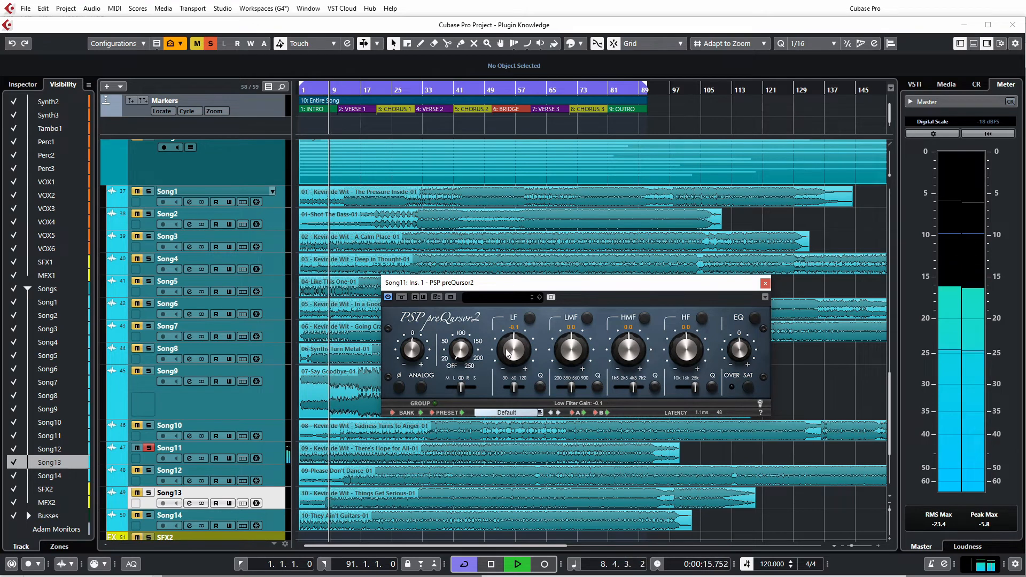
- Enable Analog emulation in Song11's instance during playback and raise its Analog Drive to 15.0
click(421, 387)
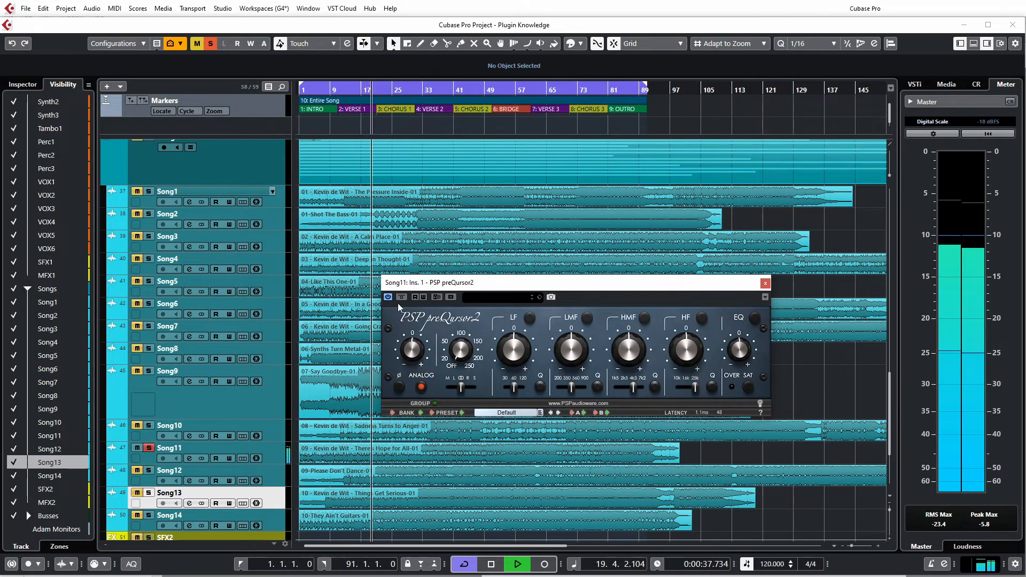
drag(410, 346, 413, 277)
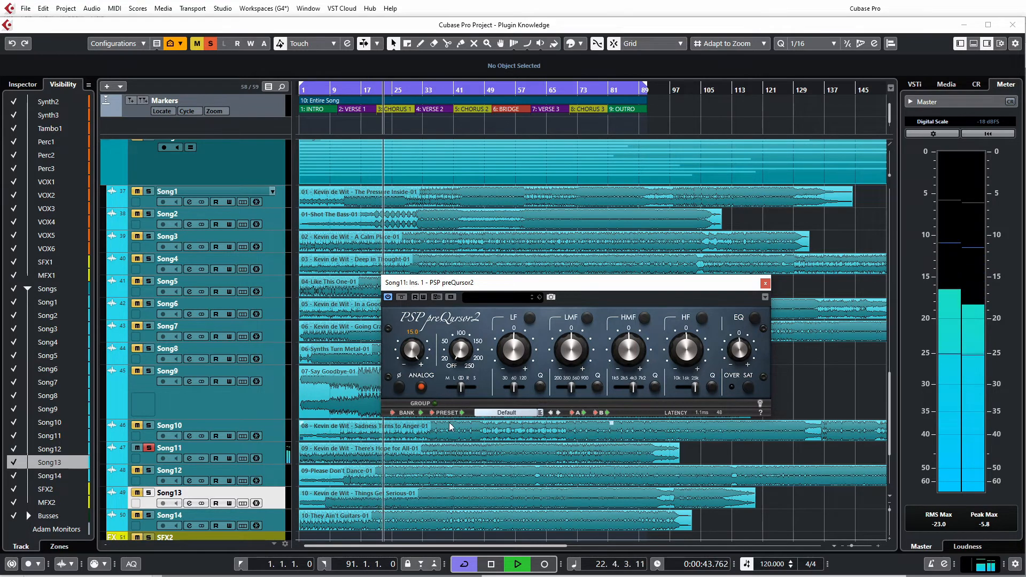
- Toggle Analog off and on twice to compare the sound, leave it on, and restart playback from the project start
click(421, 387)
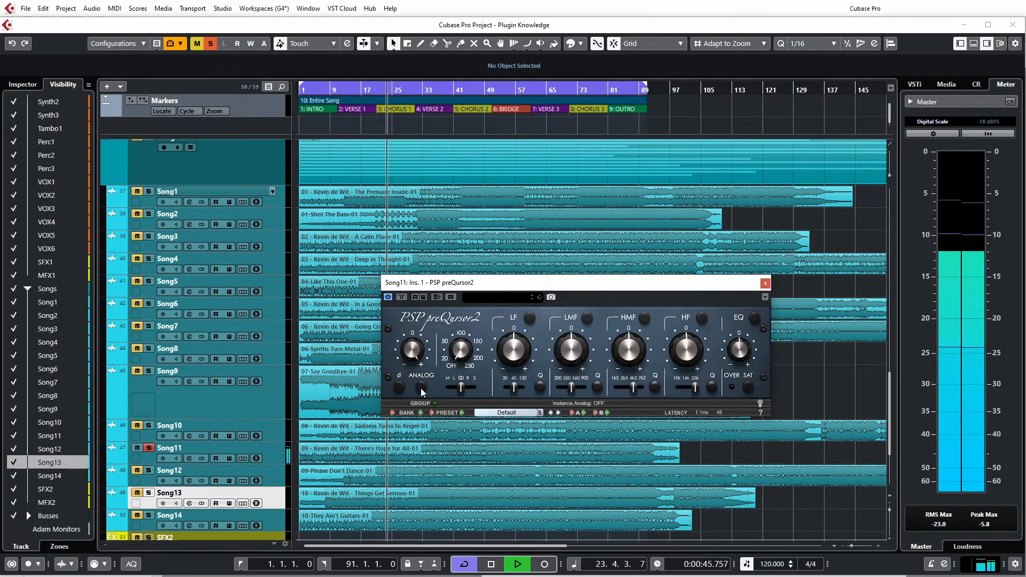
click(422, 388)
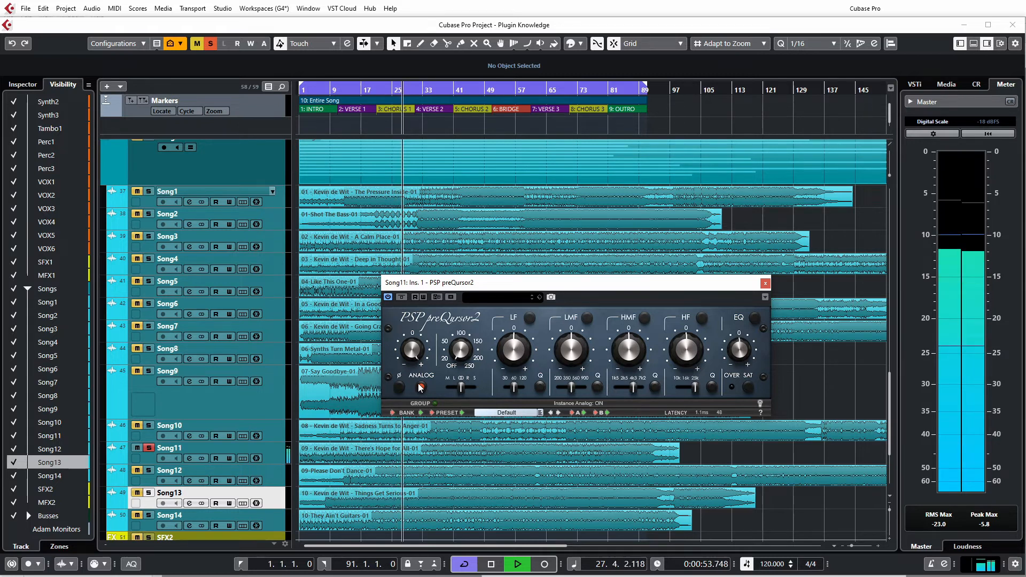
click(421, 386)
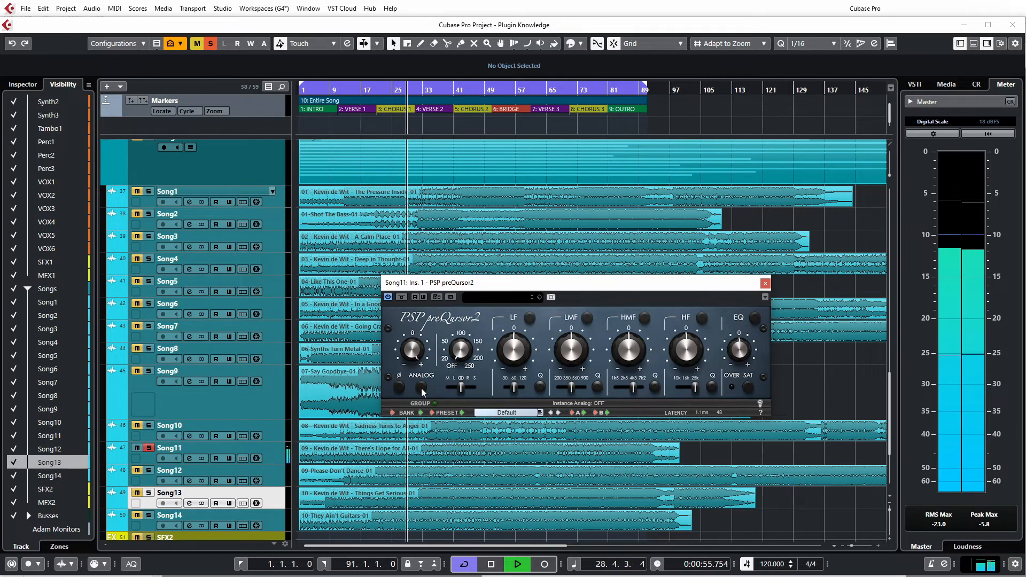
click(421, 387)
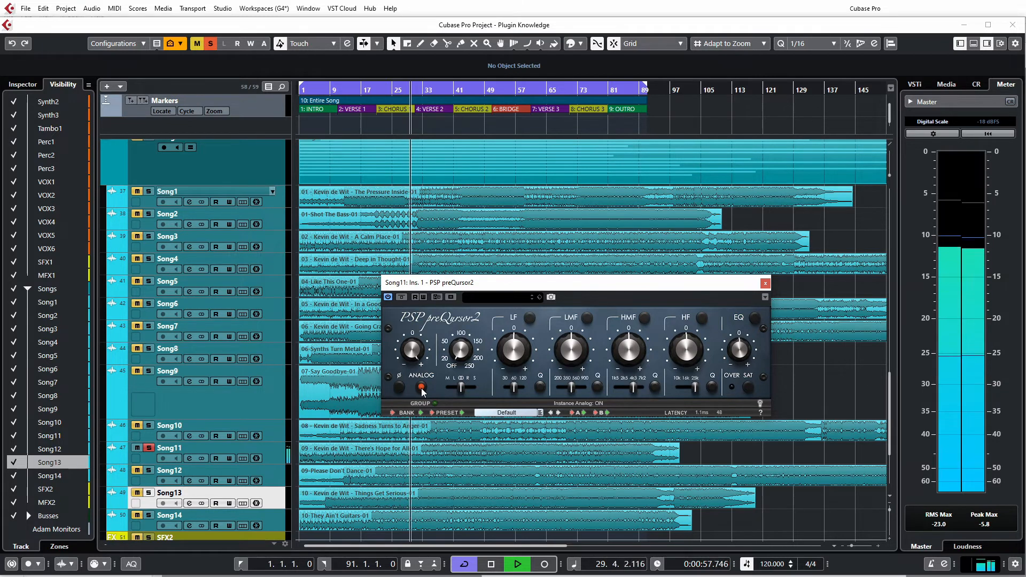
key(space)
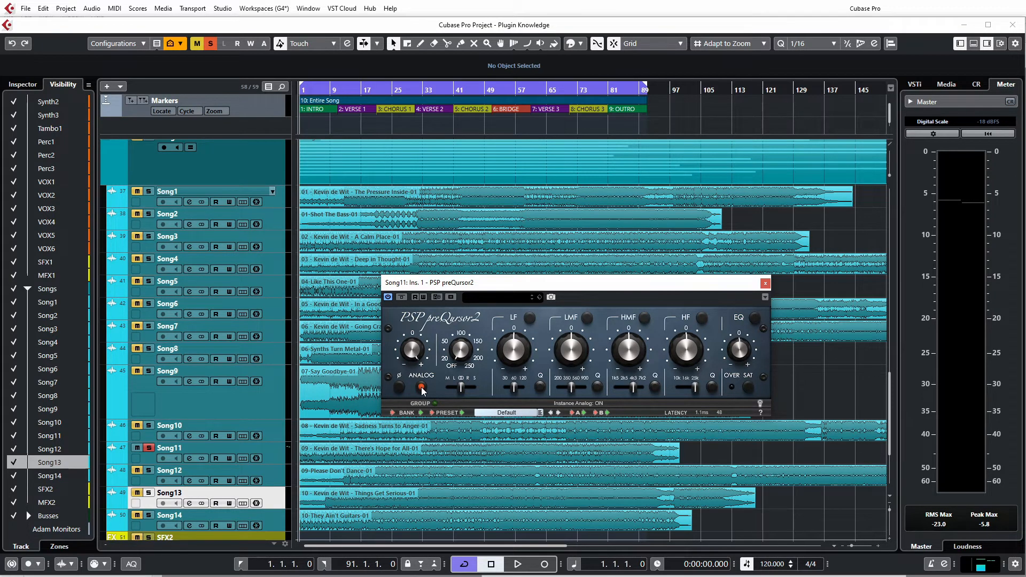
key(space)
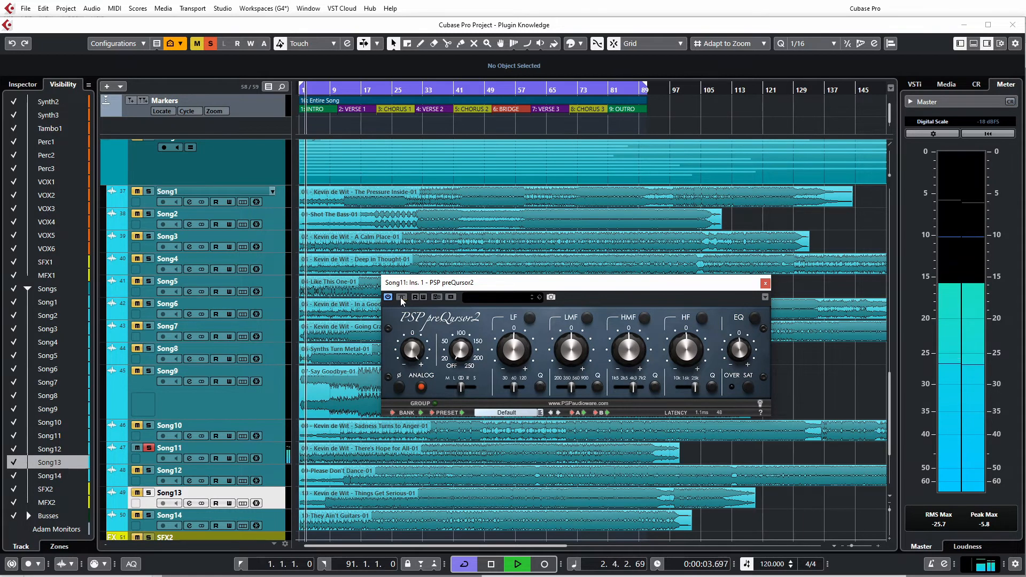
- Adjust Song11's Analog Drive during playback, switch the plug-in bypass on and off to compare the sound, and stop playback
drag(412, 354, 434, 564)
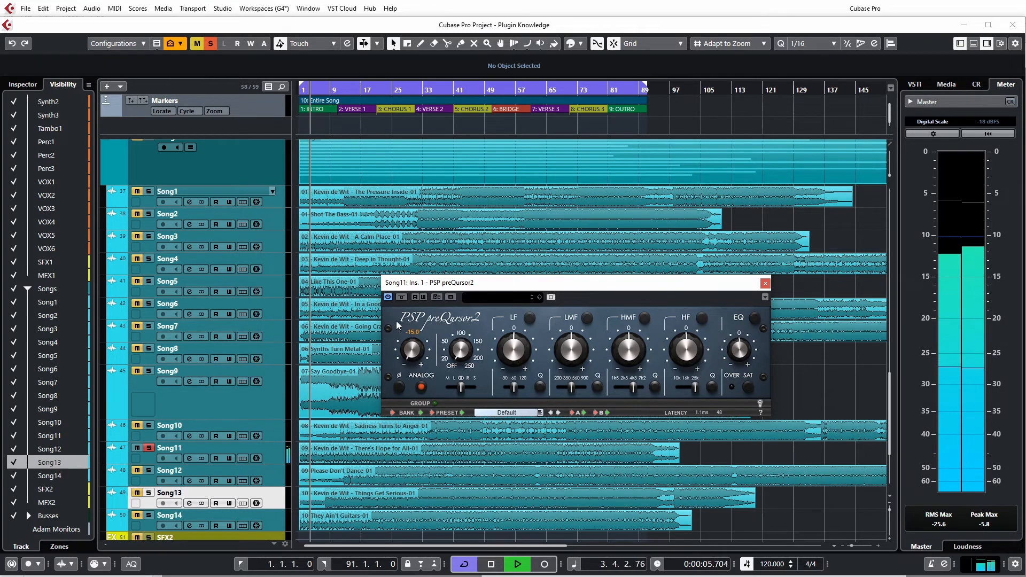
click(401, 298)
click(401, 297)
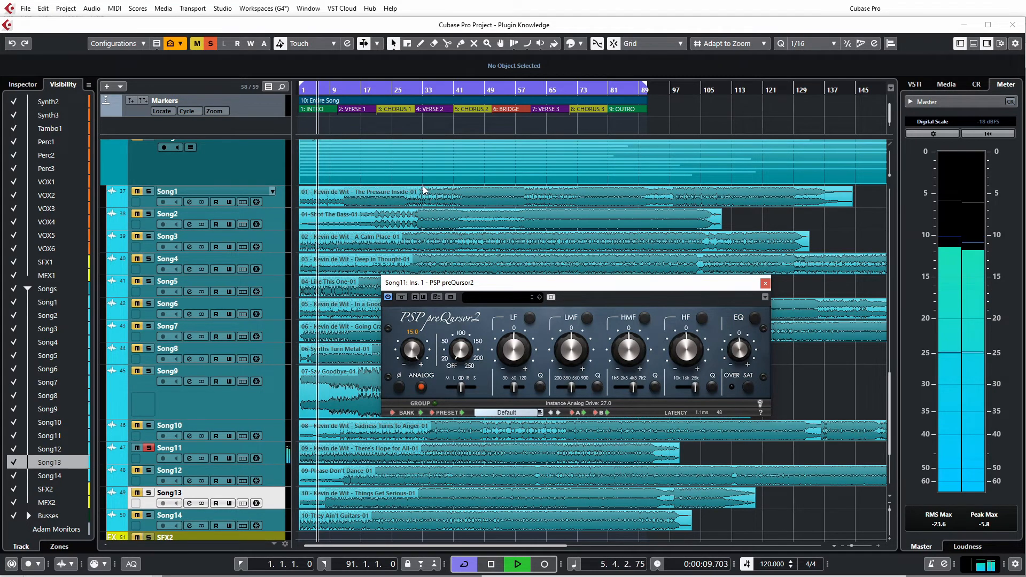
click(401, 298)
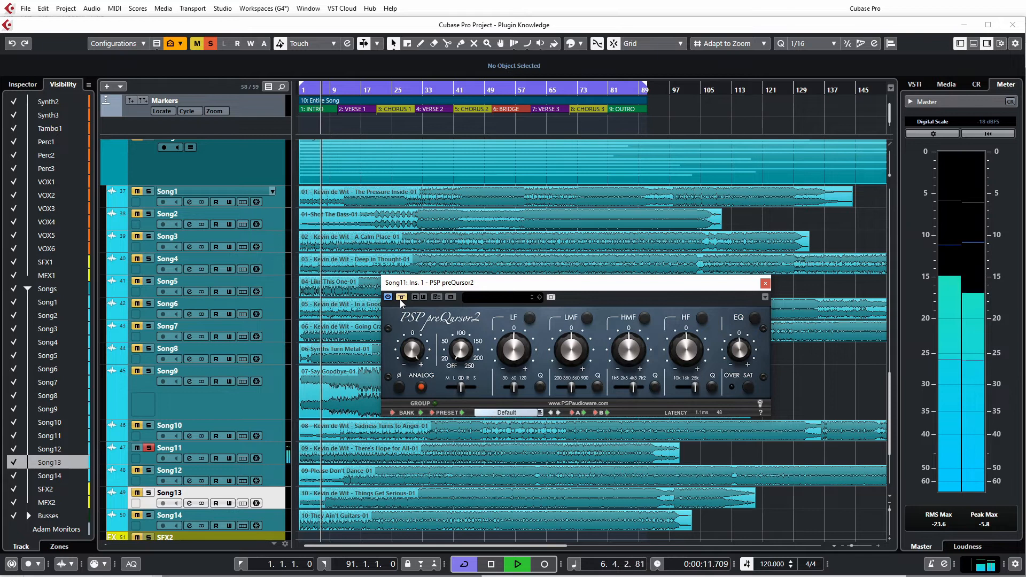
click(402, 298)
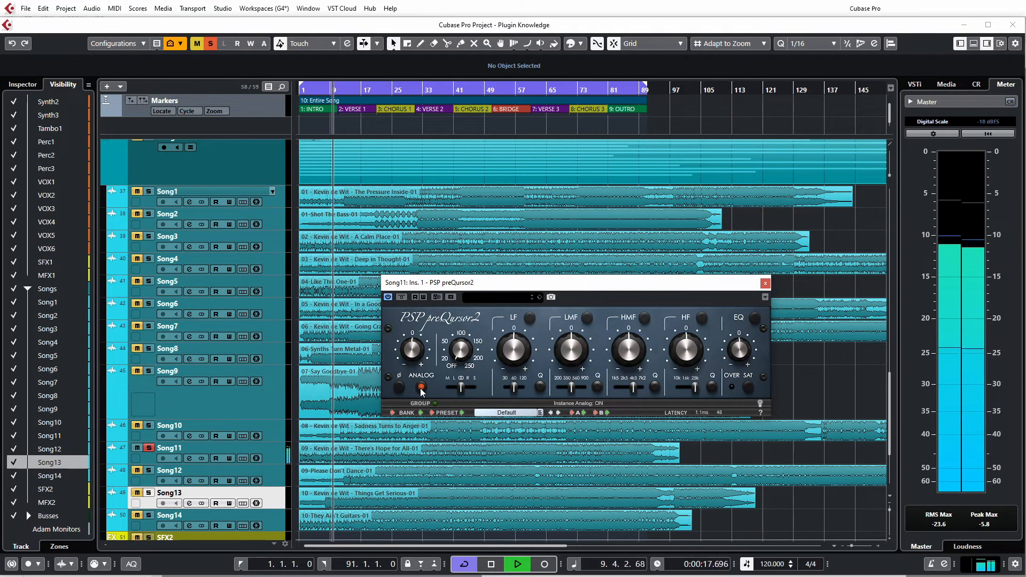
key(space)
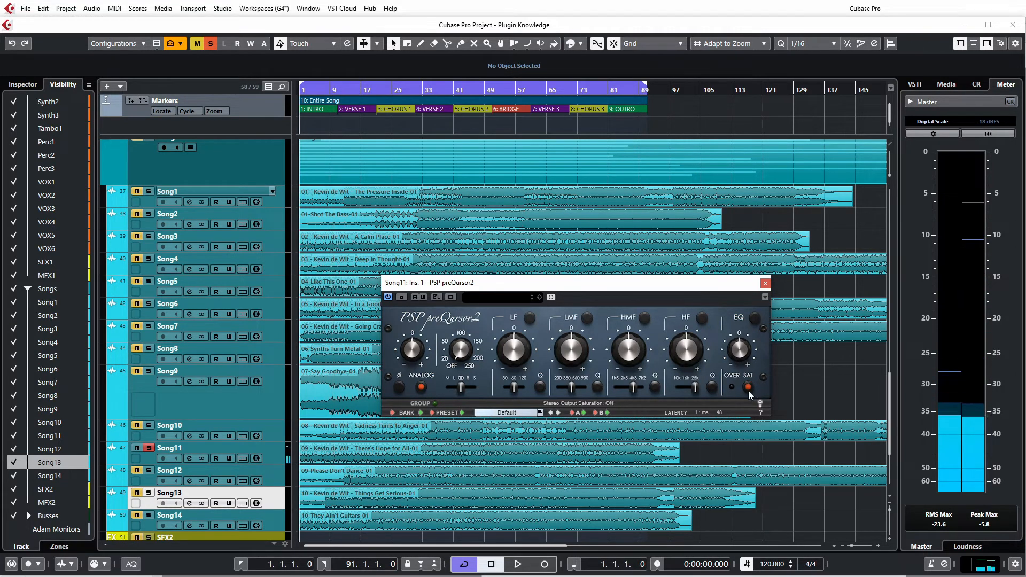
- Enable Stereo Output Saturation in Song11's instance and vary the output gain over two playback passes, stopping after each
click(749, 387)
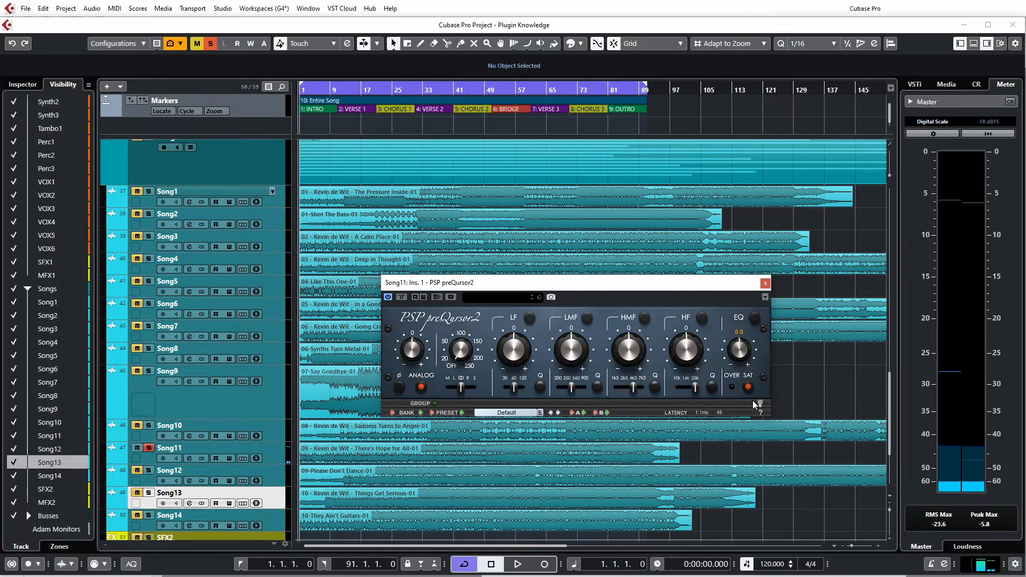
key(space)
mouse_move(737, 357)
mouse_down()
mouse_move(740, 319)
mouse_move(739, 361)
mouse_up()
key(space)
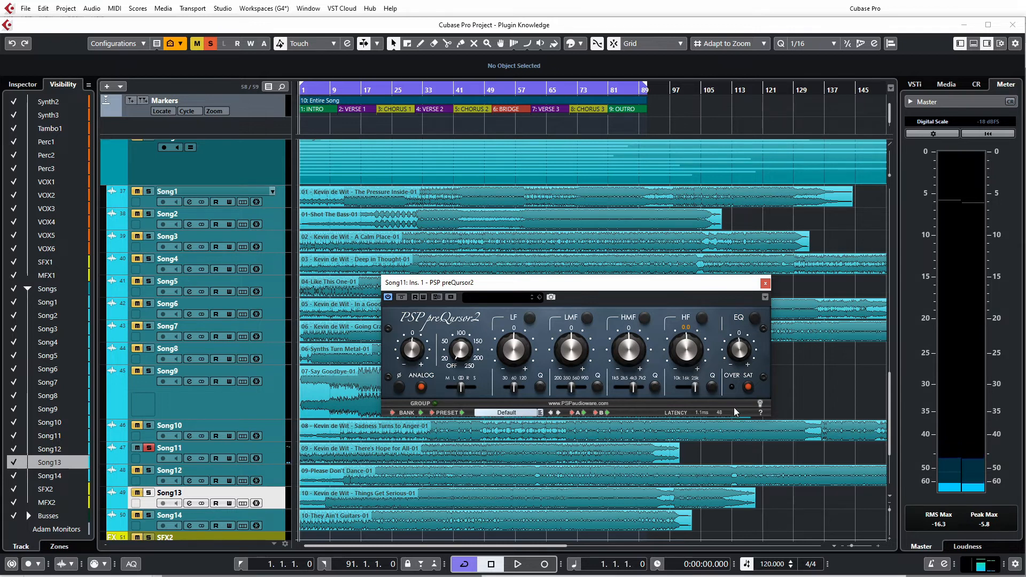
key(space)
mouse_move(735, 356)
mouse_move(734, 360)
mouse_down()
mouse_move(743, 306)
mouse_move(739, 361)
mouse_move(753, 401)
mouse_move(744, 353)
mouse_up()
key(space)
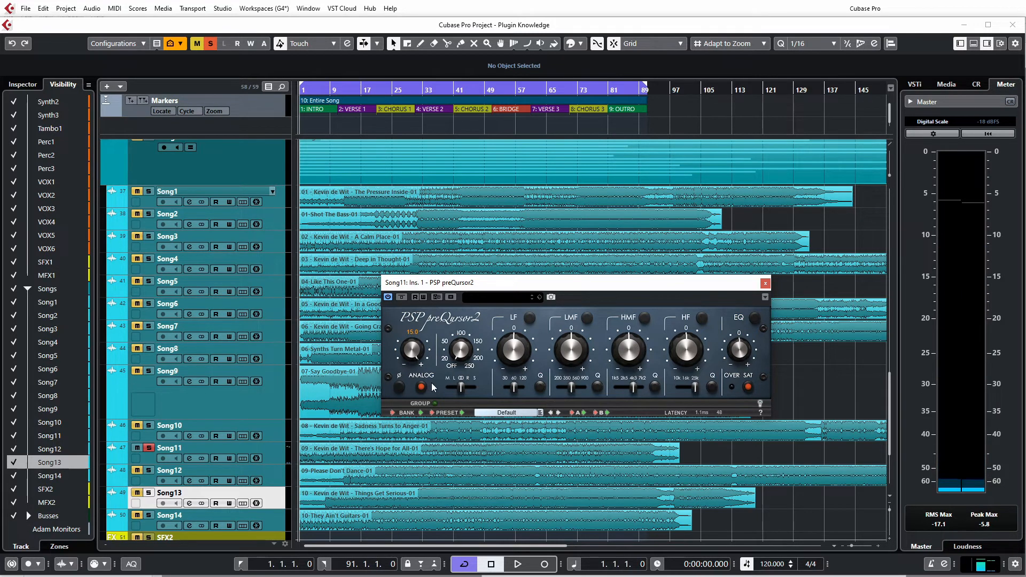
- Play Song11 from the start, toggle the plug-in bypass repeatedly to compare the analog and saturation sound with the dry signal, and stop
key(space)
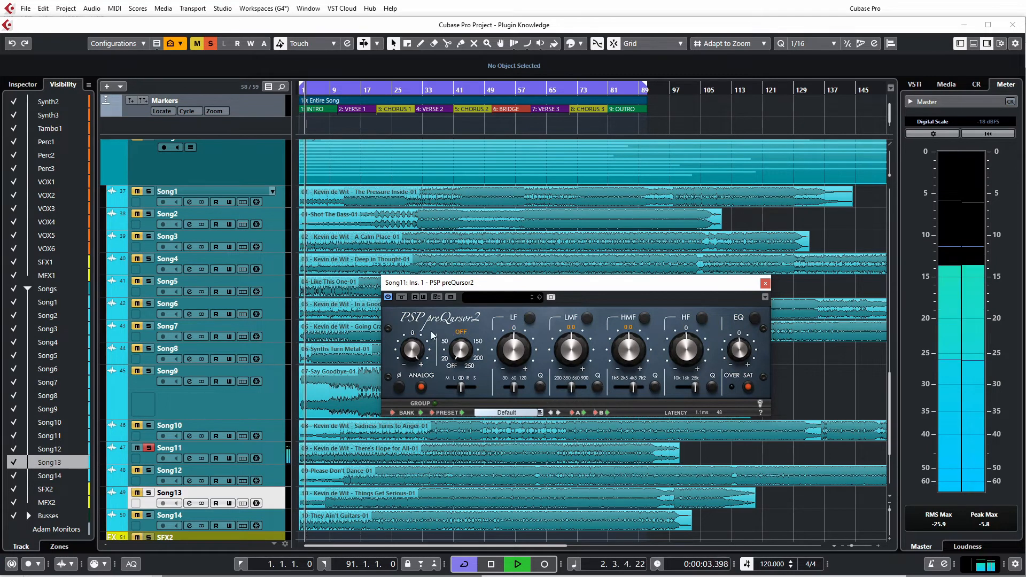
click(402, 297)
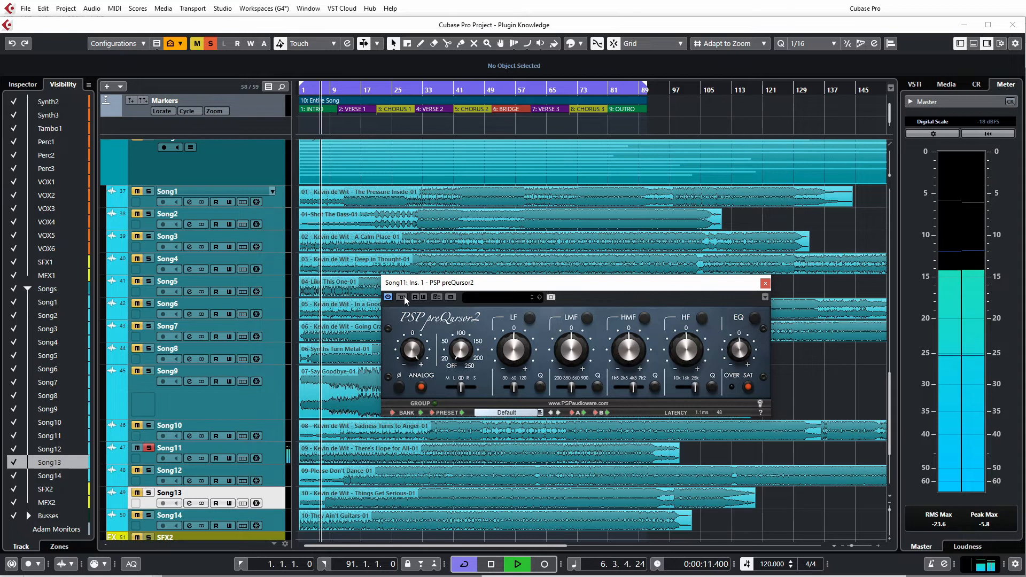
click(402, 296)
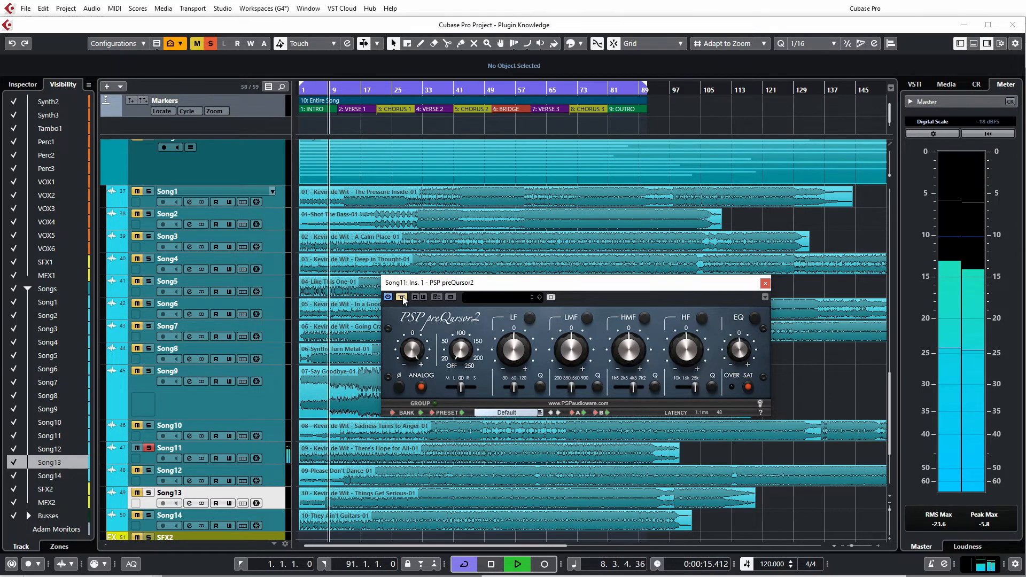
click(401, 296)
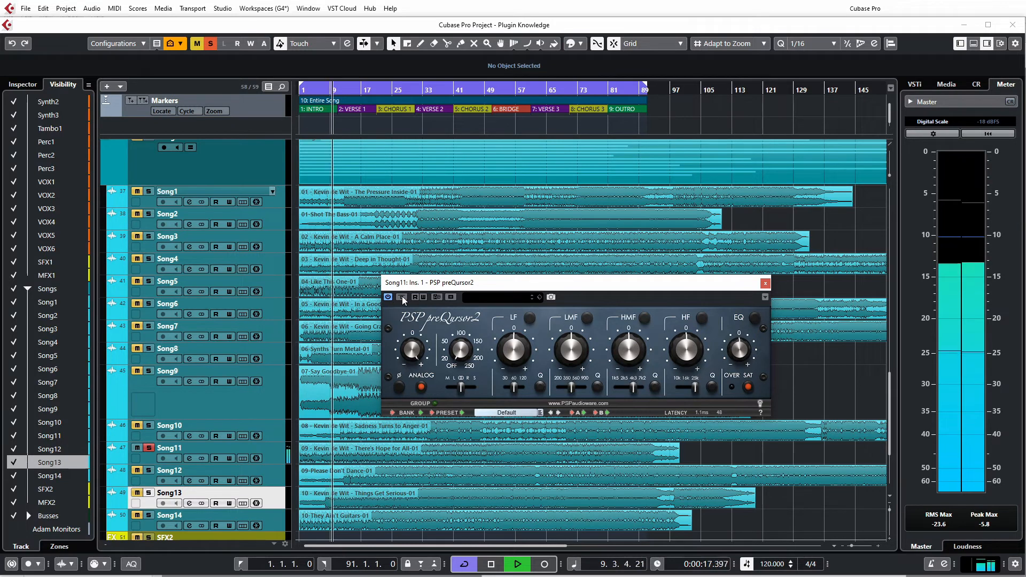
click(402, 297)
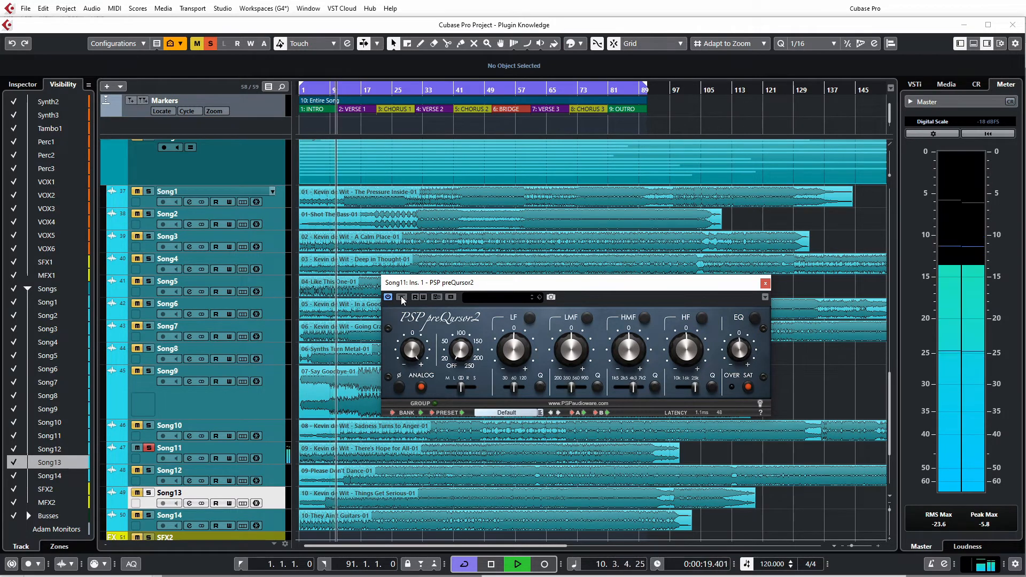
click(401, 296)
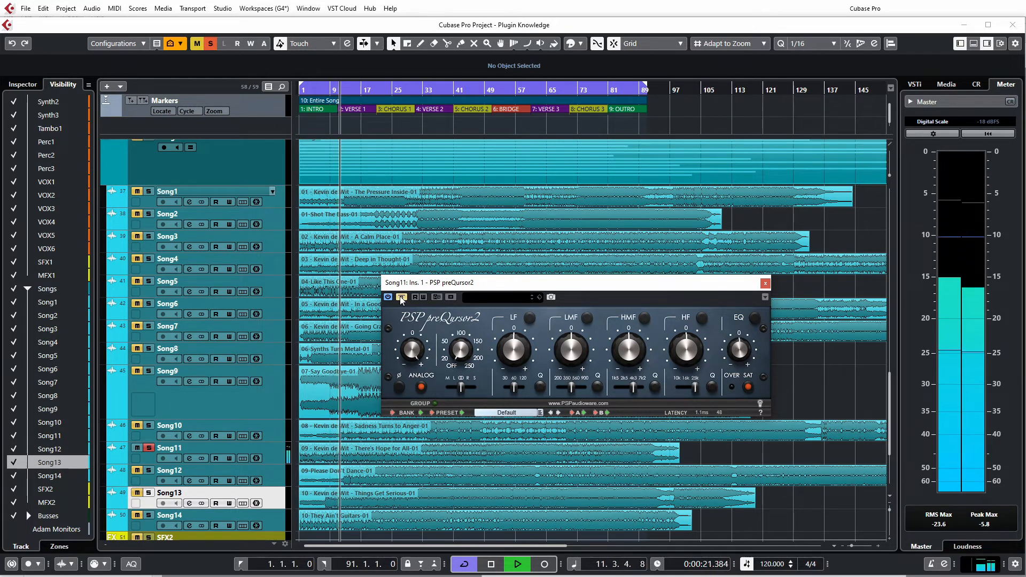
click(402, 297)
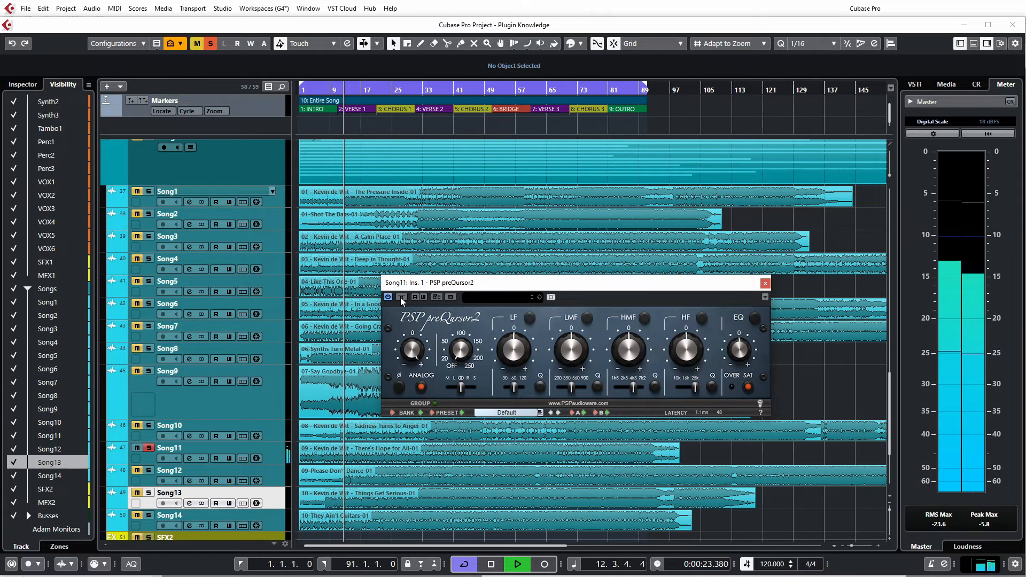
click(402, 297)
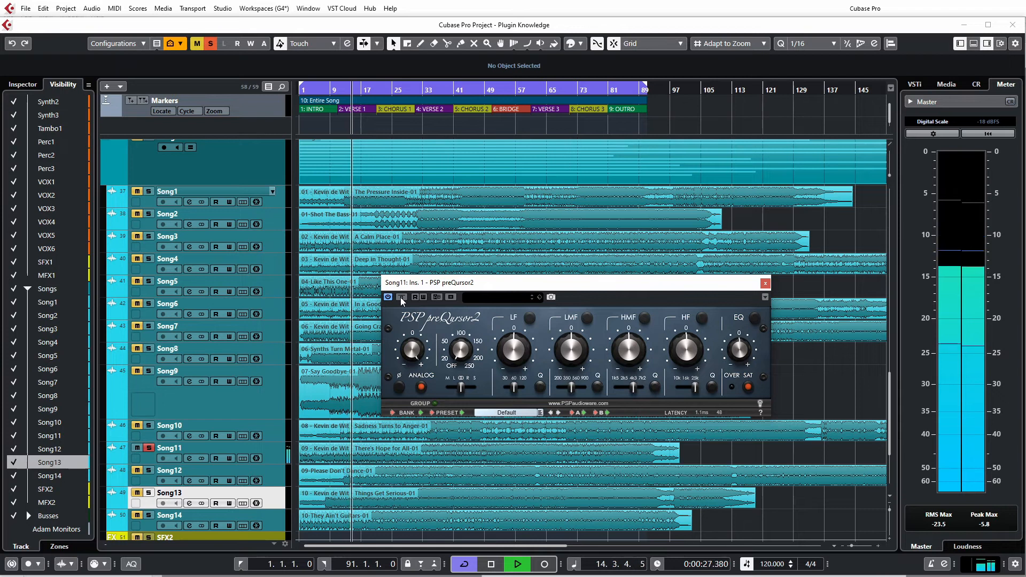
key(space)
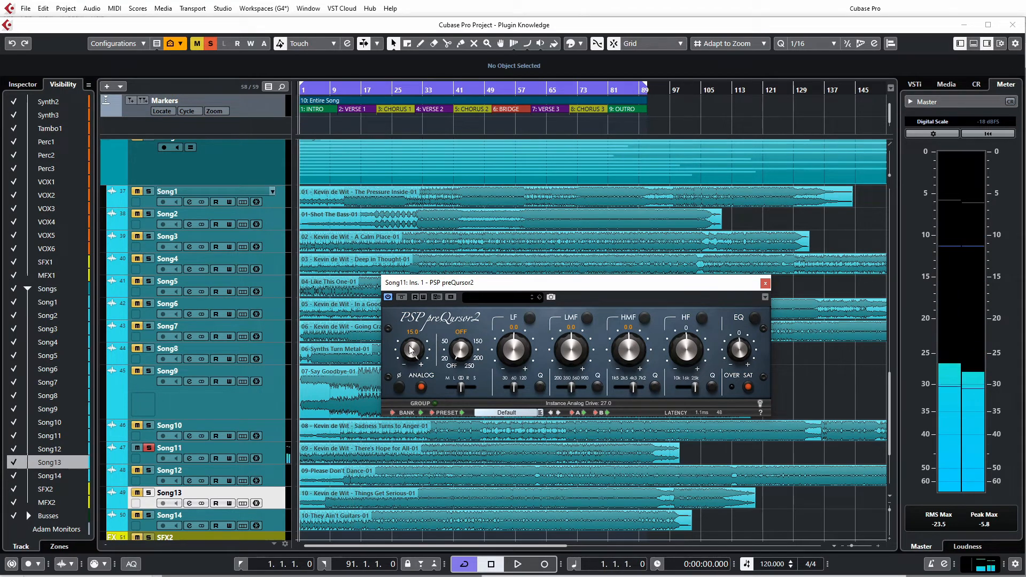
- Reduce Song11's Analog Drive to 6.0, start playback, and raise the low cut filter frequency to 250 with the EQ on
drag(410, 350, 413, 401)
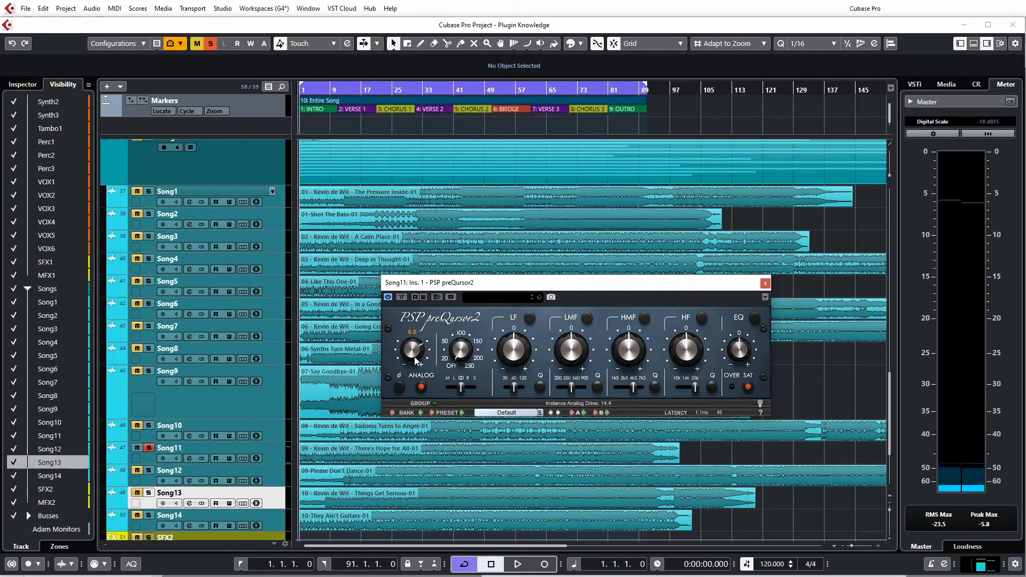
key(space)
drag(463, 358, 461, 305)
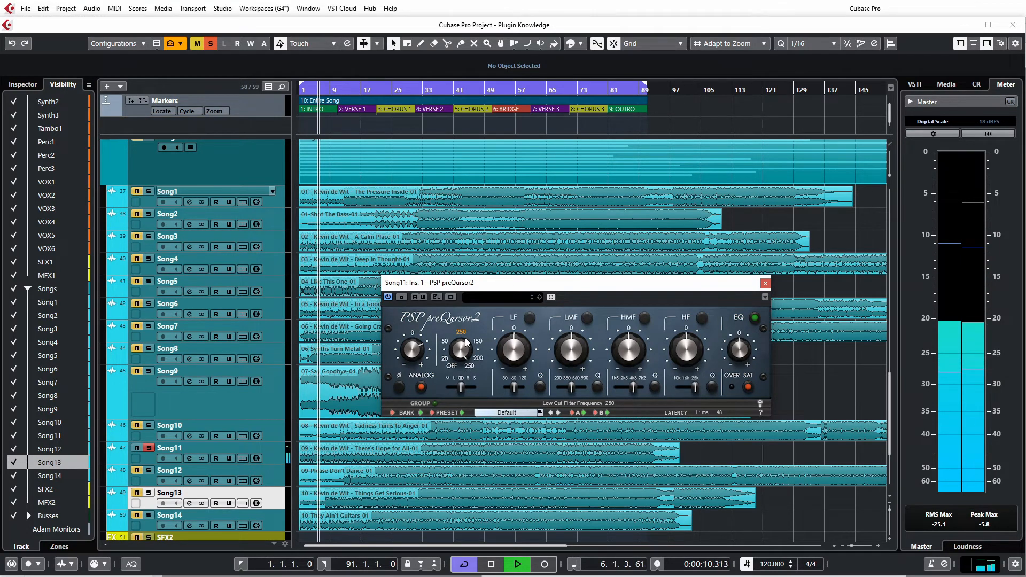
- Switch Song11's Channel Selector through Left Only, Side Only and Mid Only during playback, and set it back to Side Only
drag(461, 386, 456, 389)
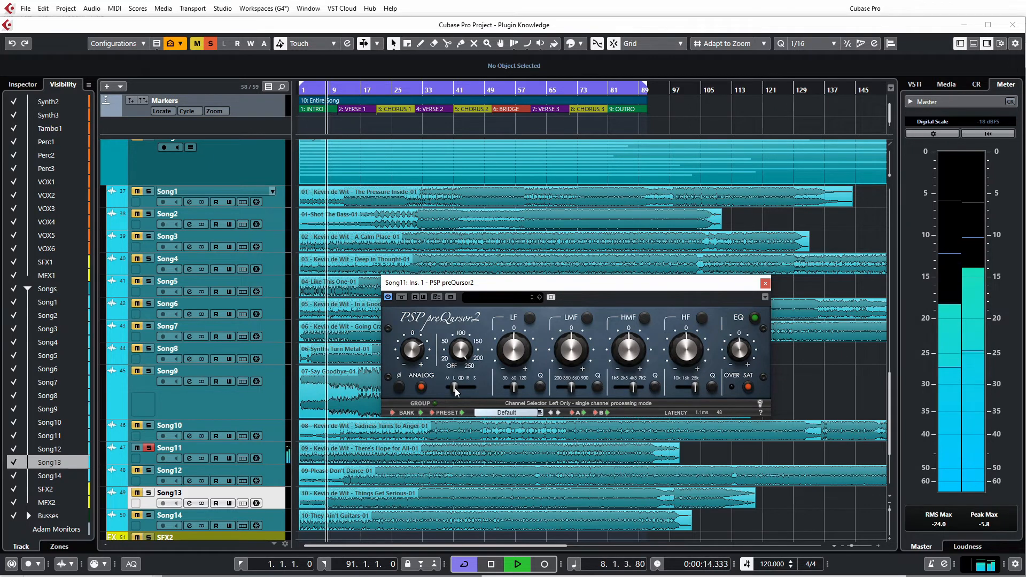
drag(455, 388, 483, 389)
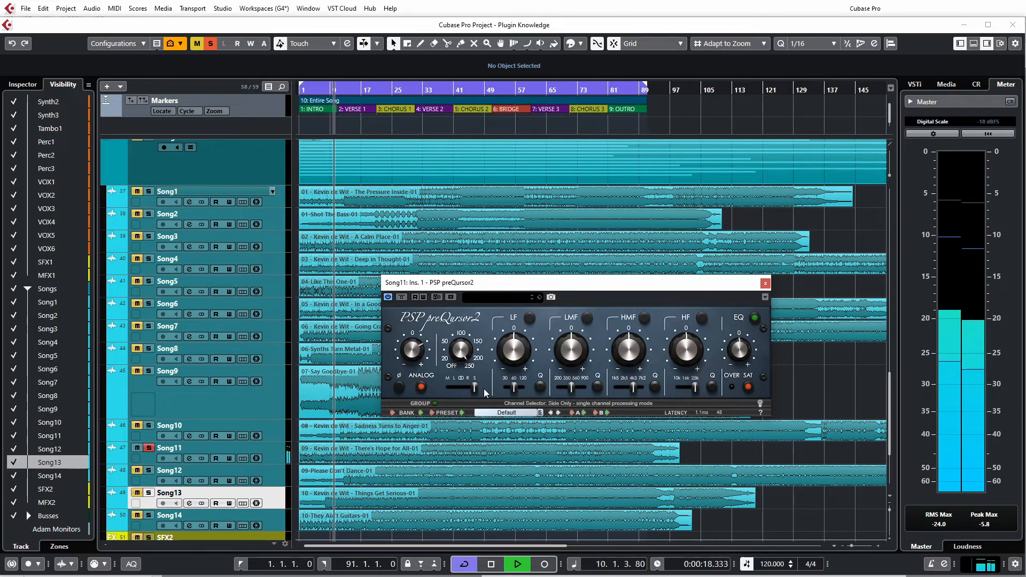
drag(483, 389, 440, 392)
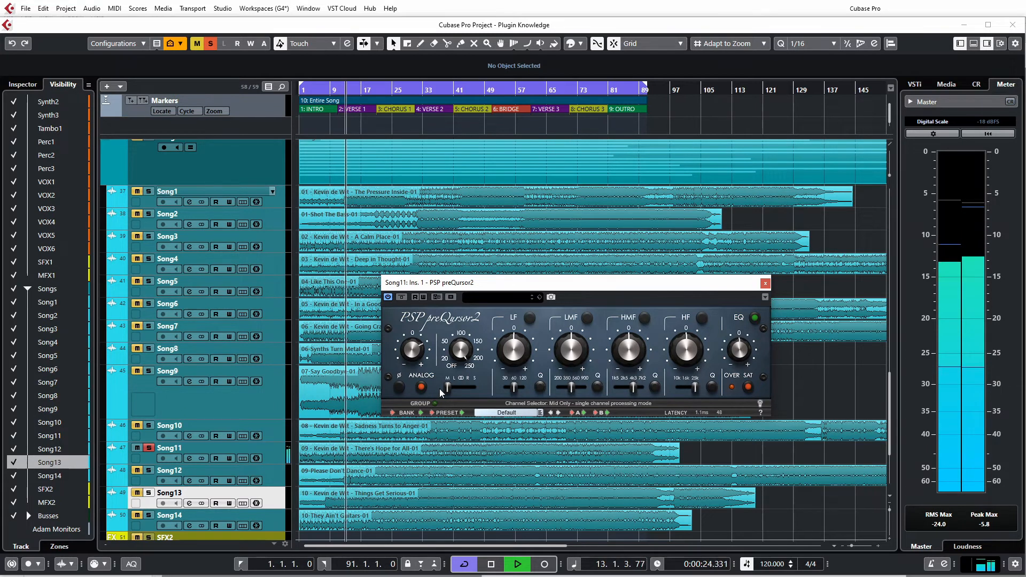
drag(441, 388, 486, 387)
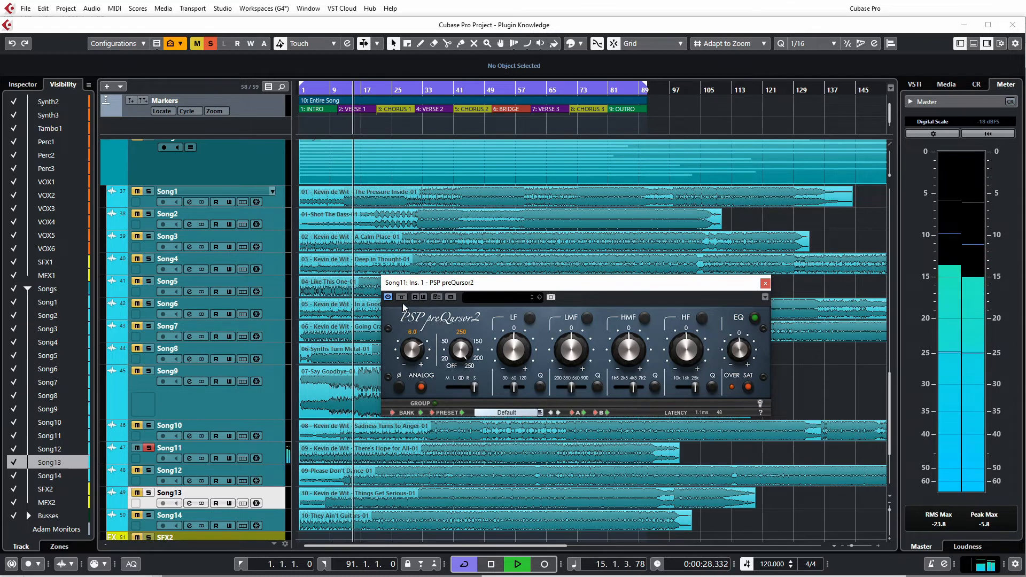
- Compare the side-only low cut by switching the EQ processing off and back on over two playback passes, and stop
click(757, 319)
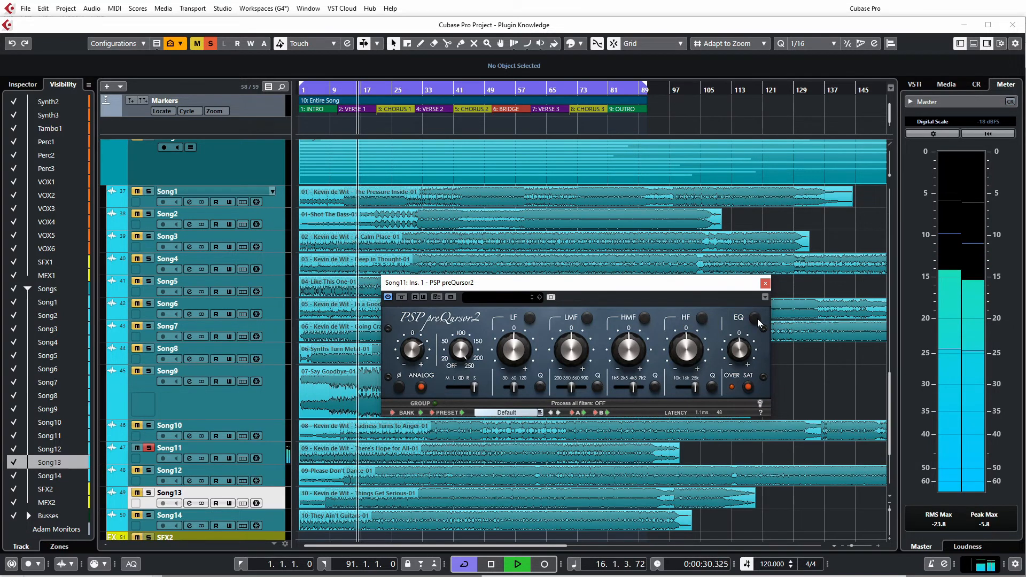
key(space)
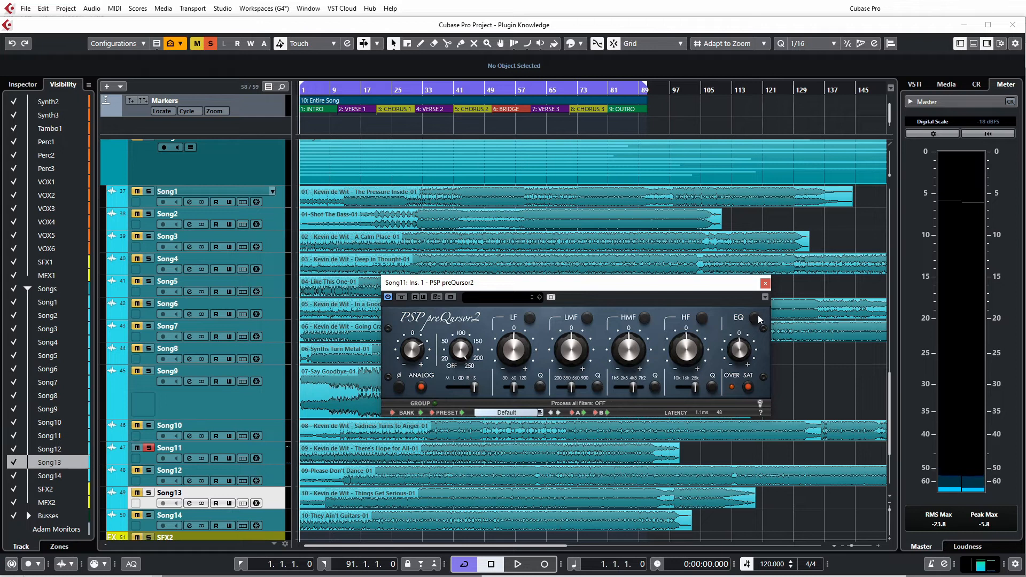
key(space)
click(756, 318)
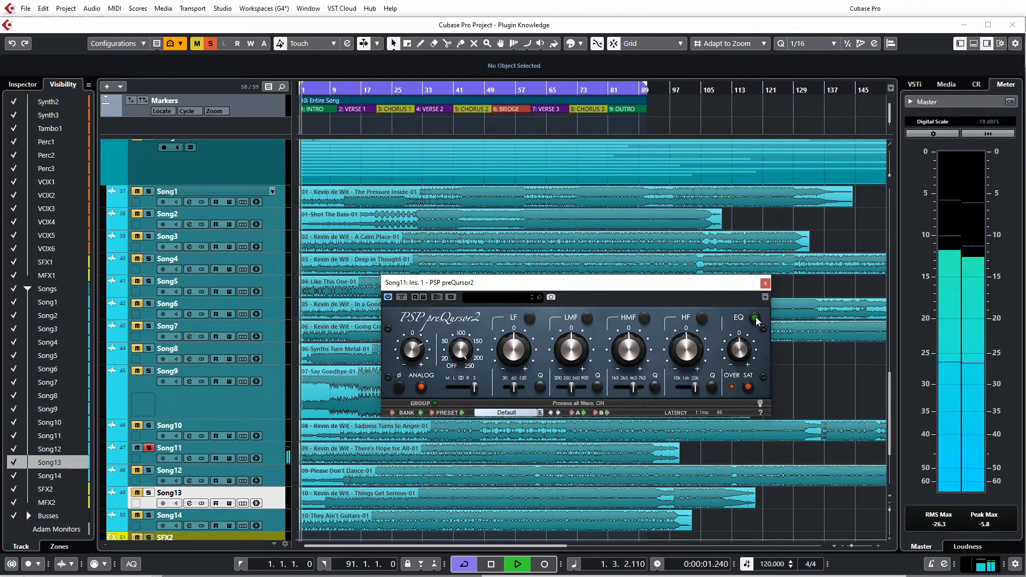
key(space)
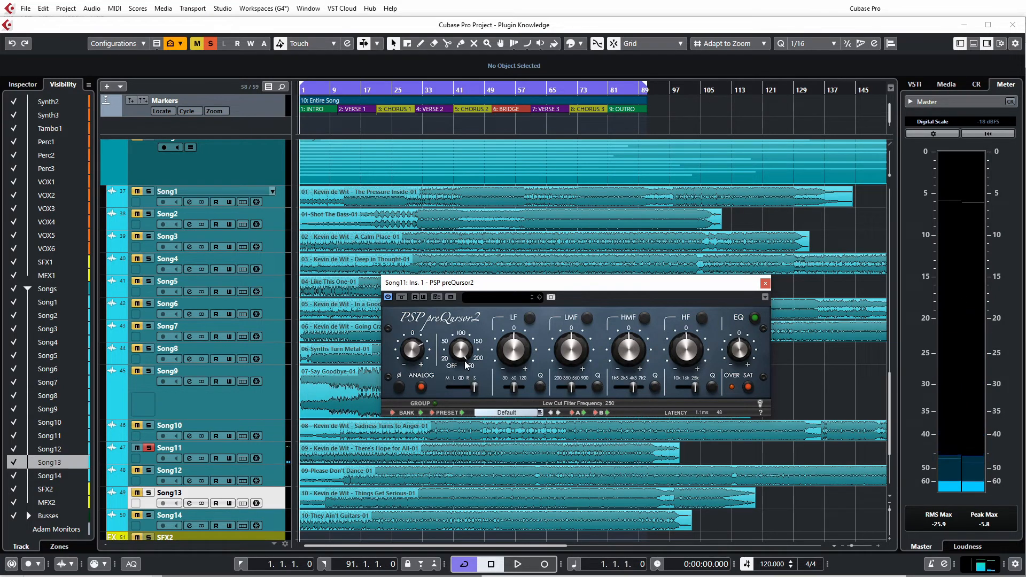
- Set the low-mid filter gain to 15.0 and its frequency to 900 during playback, and stop
key(space)
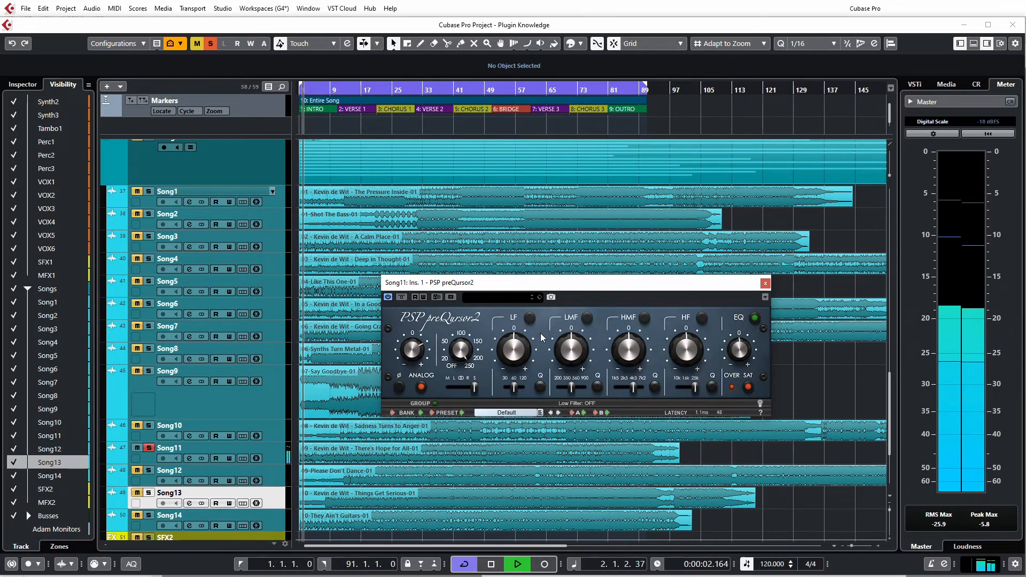
drag(578, 346, 578, 293)
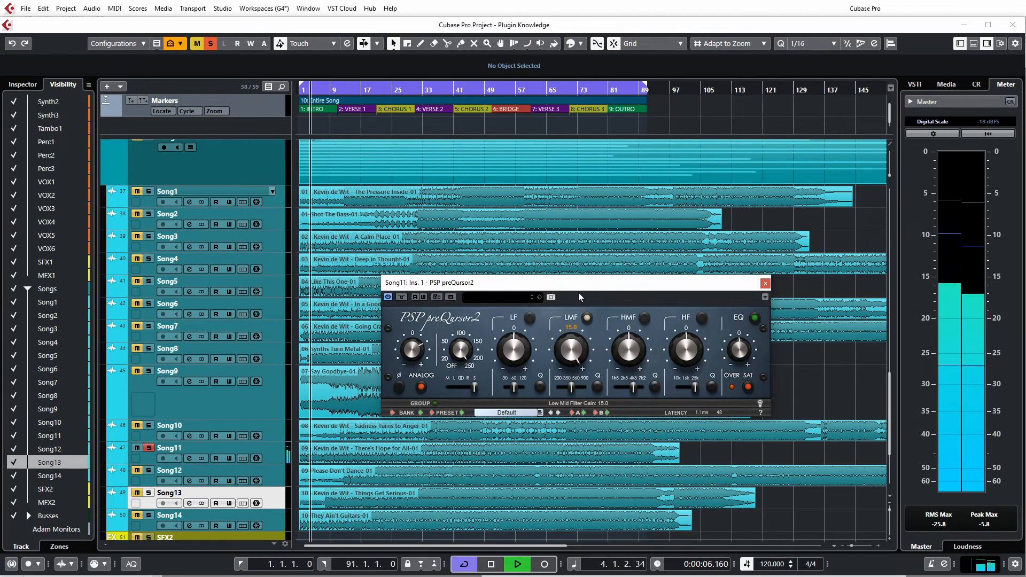
drag(572, 386, 585, 387)
key(space)
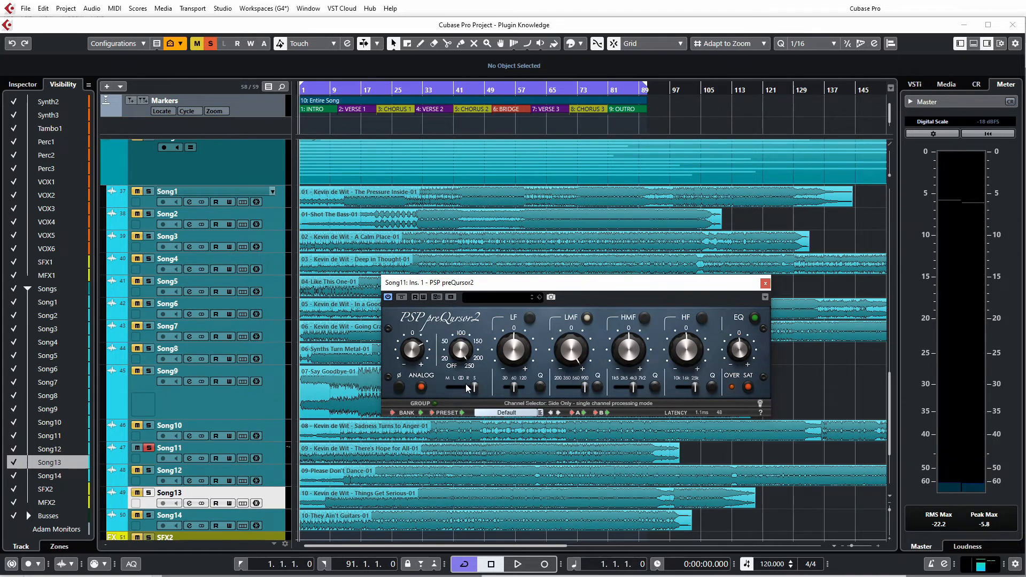
- Switch Song11's Channel Selector to Mid Only during playback, return it to stereo processing, and stop
key(space)
drag(474, 392, 457, 388)
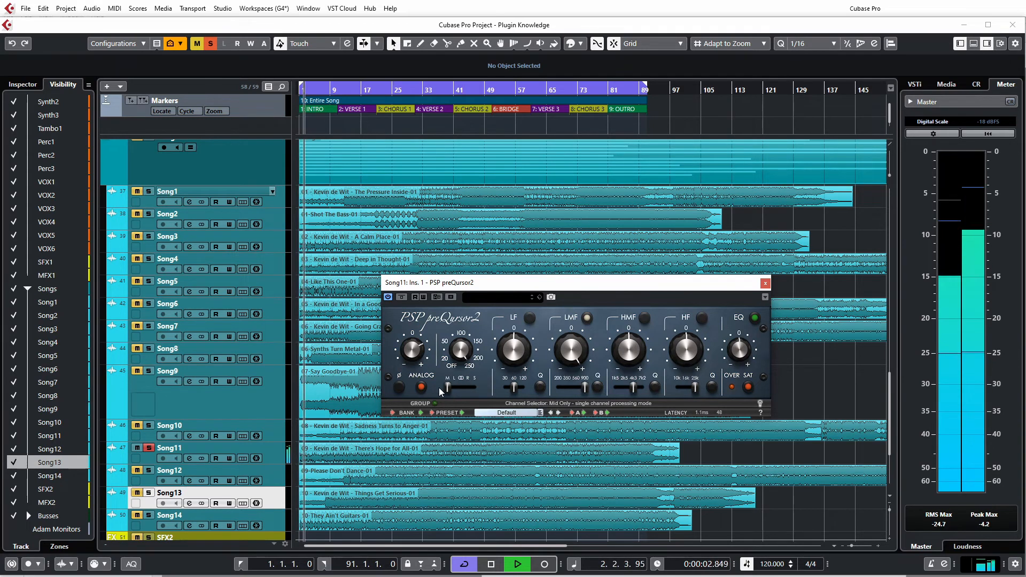
key(space)
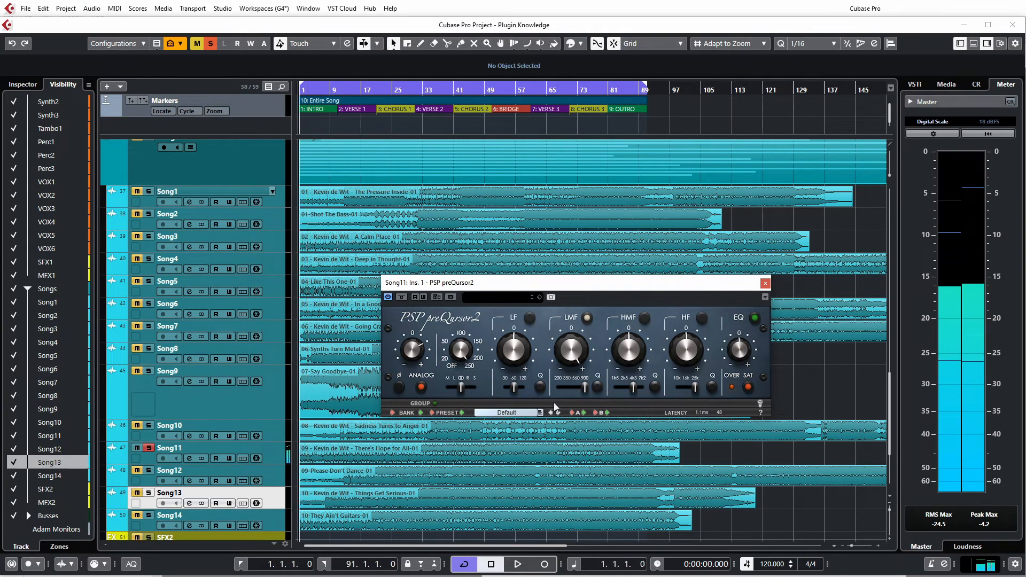
- Start playback with the low-mid filter on in Song11's instance and lower the stereo output gain to -6.7
mouse_move(461, 355)
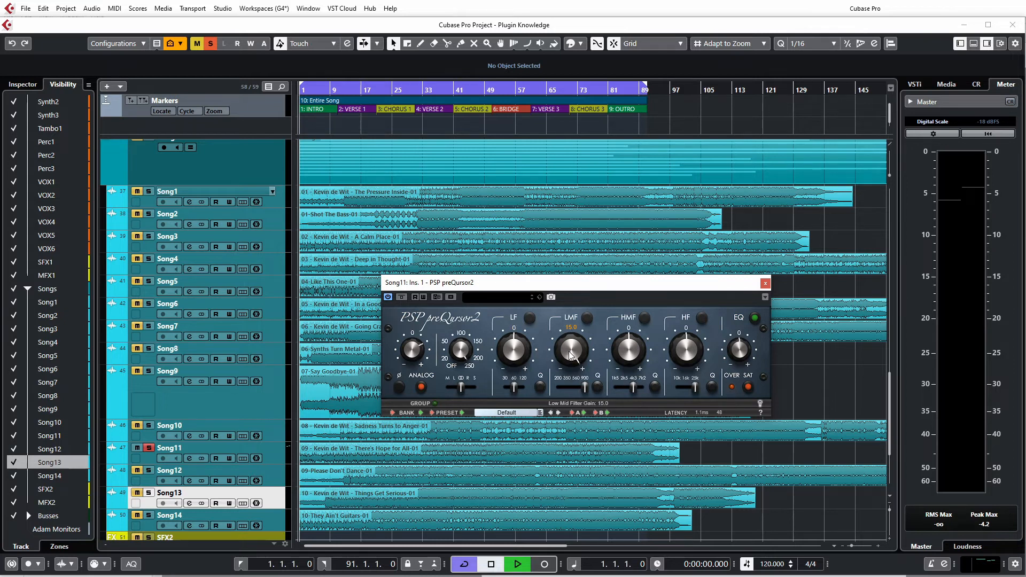
key(space)
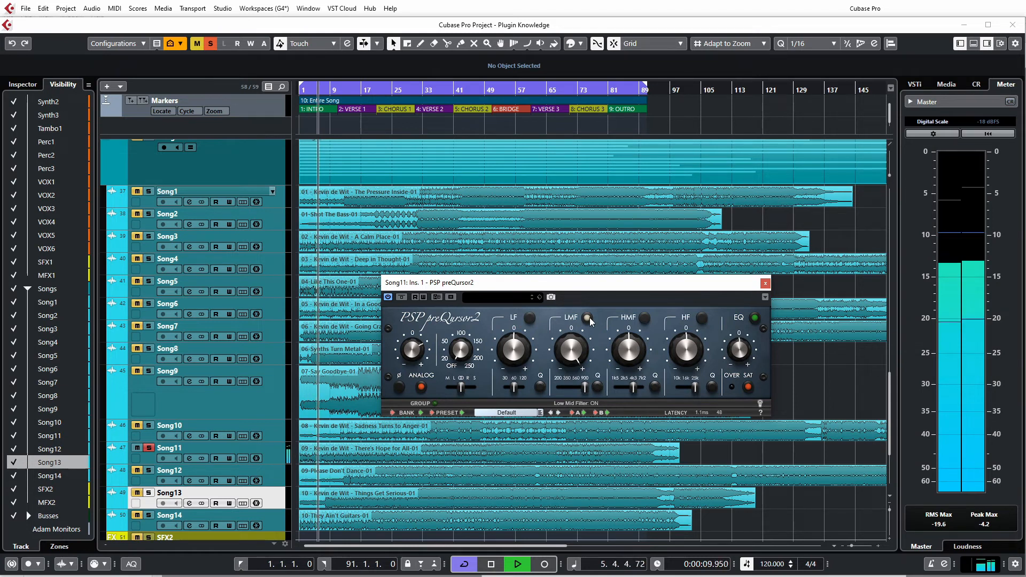
drag(738, 369, 737, 380)
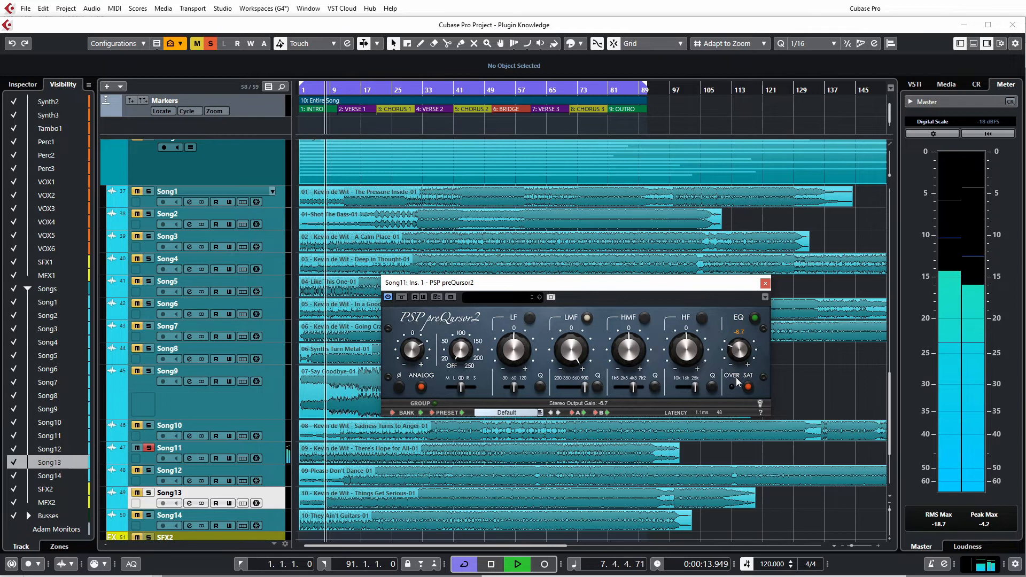
- Compare Song11's output saturation off and on during playback, and lower the low-mid filter frequency to 200
click(746, 389)
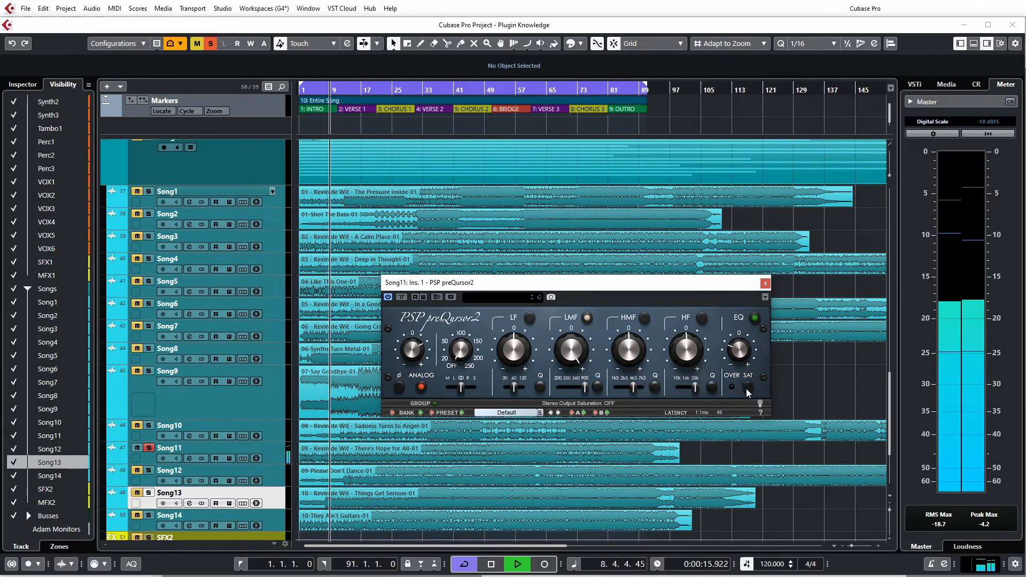
click(746, 389)
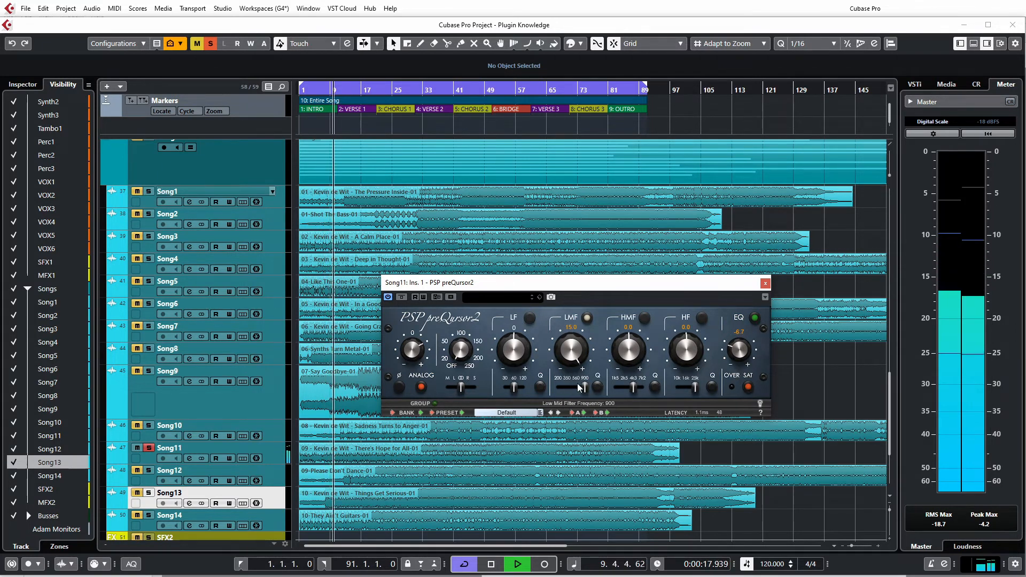
drag(581, 388, 553, 393)
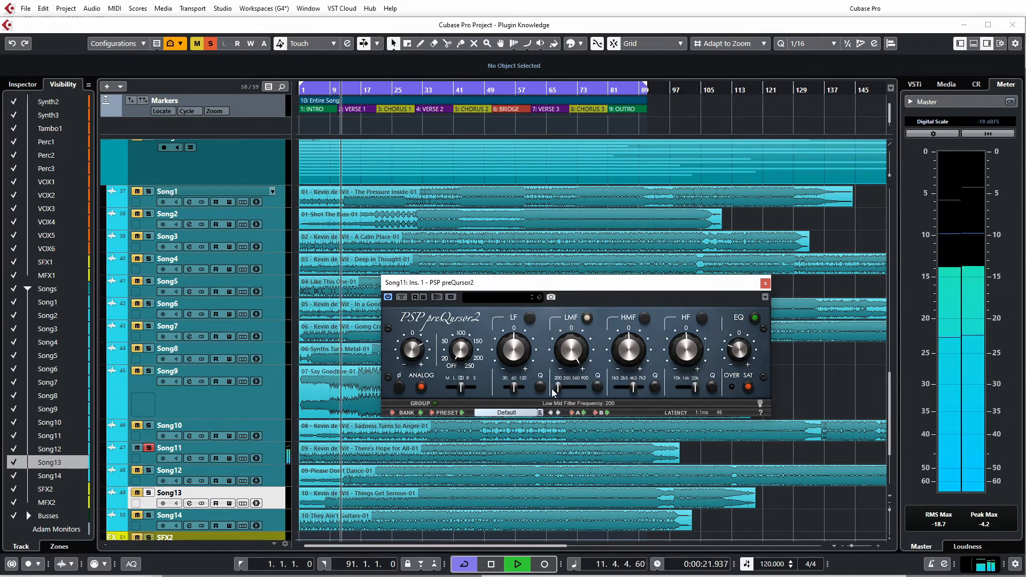
- Cut the low-mid filter gain, return its frequency to 900, and compare the band off and on during playback
drag(570, 350, 577, 486)
drag(558, 388, 565, 303)
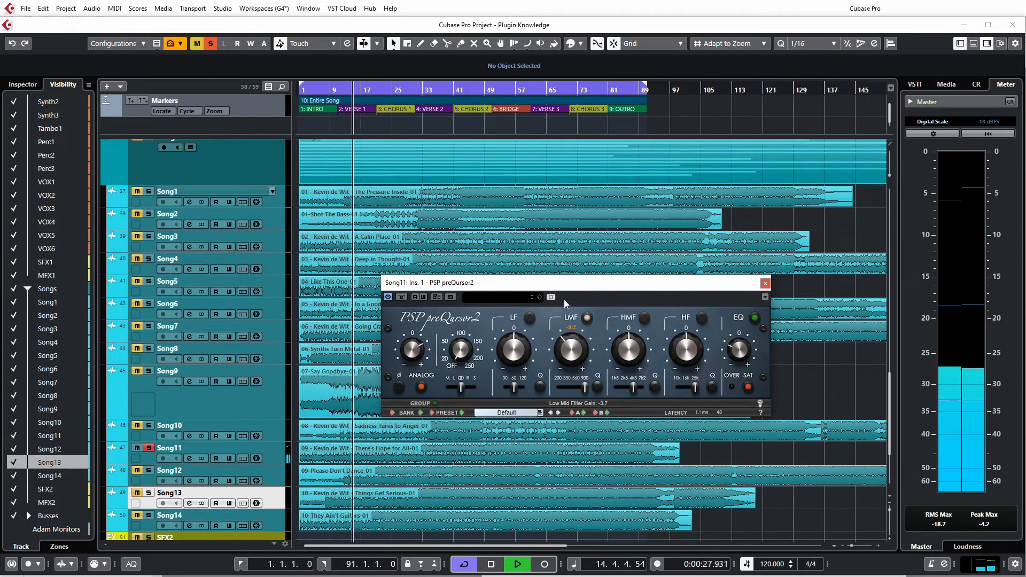
click(587, 318)
click(587, 319)
- Return the low-mid gain to 0.1, reset the stereo output gain to 0.0, and stop playback
drag(575, 353, 576, 339)
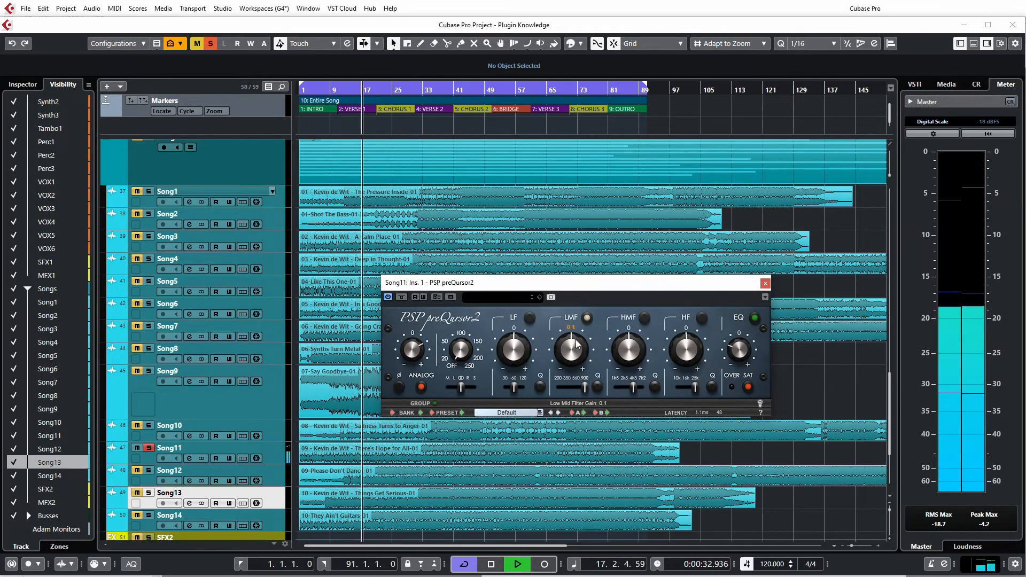
ctrl+click(740, 350)
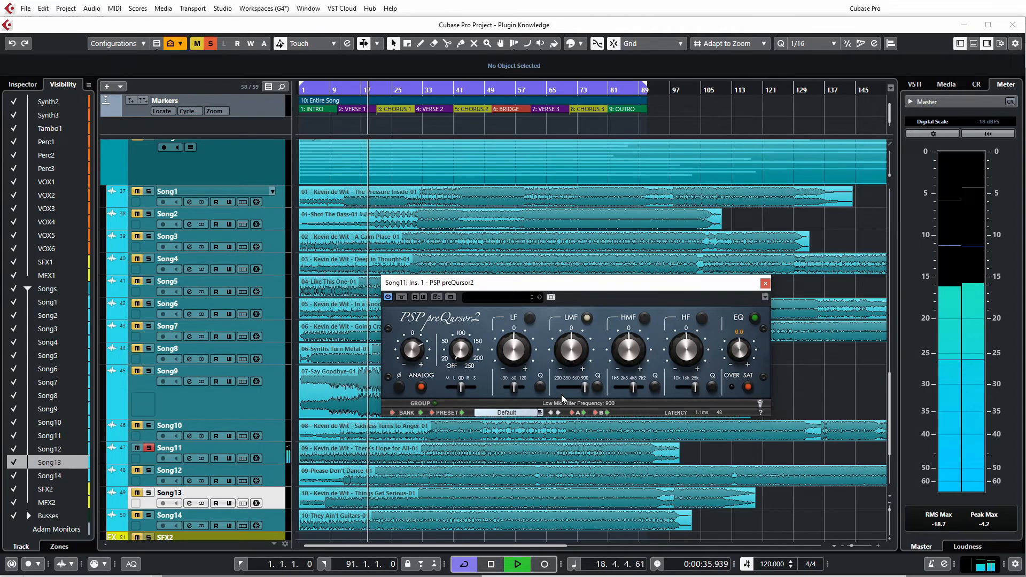
key(space)
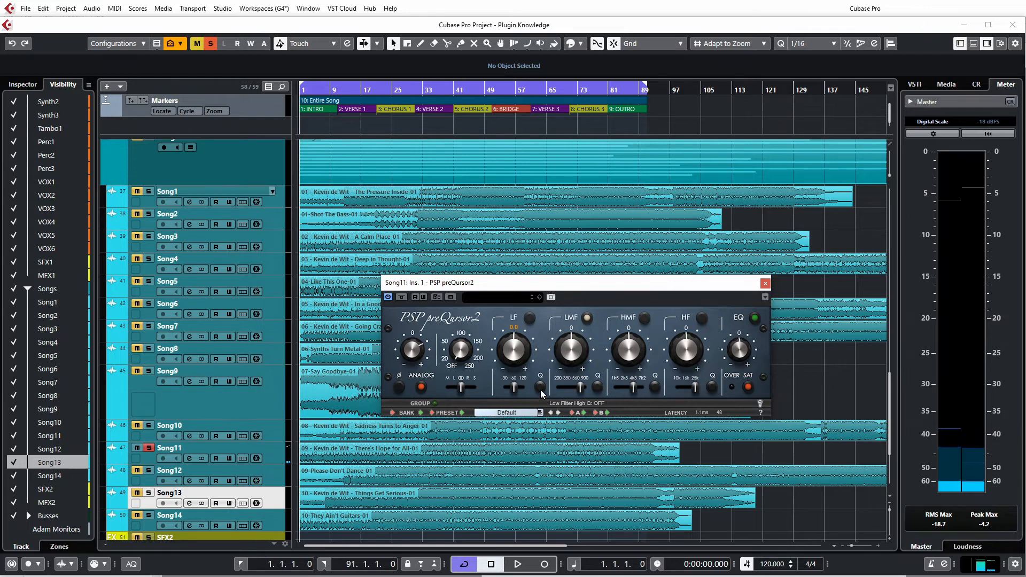
- Start playback, turn on the low filter, set its frequency to 120, and raise its gain to 15.0
key(space)
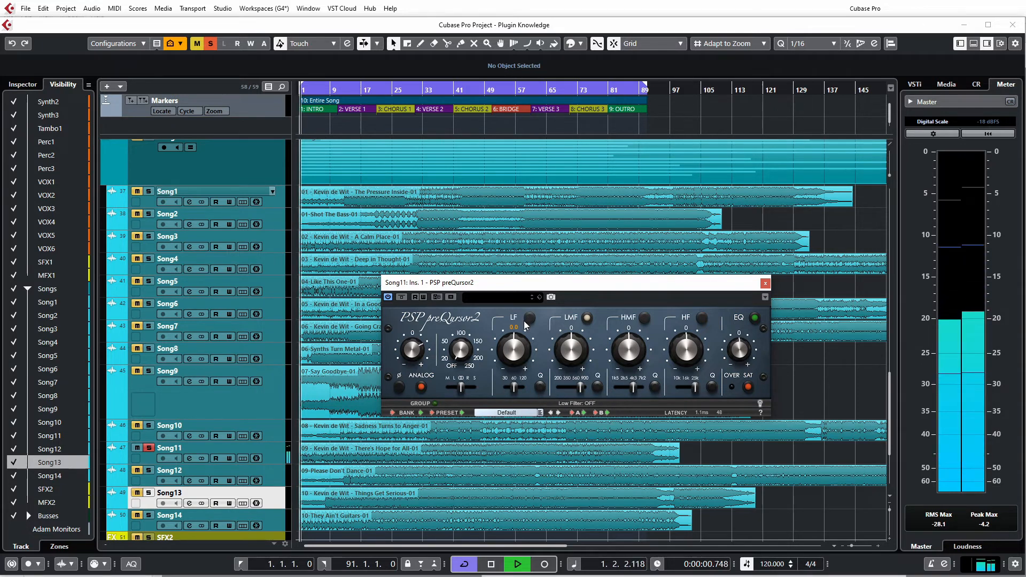
drag(511, 353, 519, 389)
drag(513, 350, 533, 236)
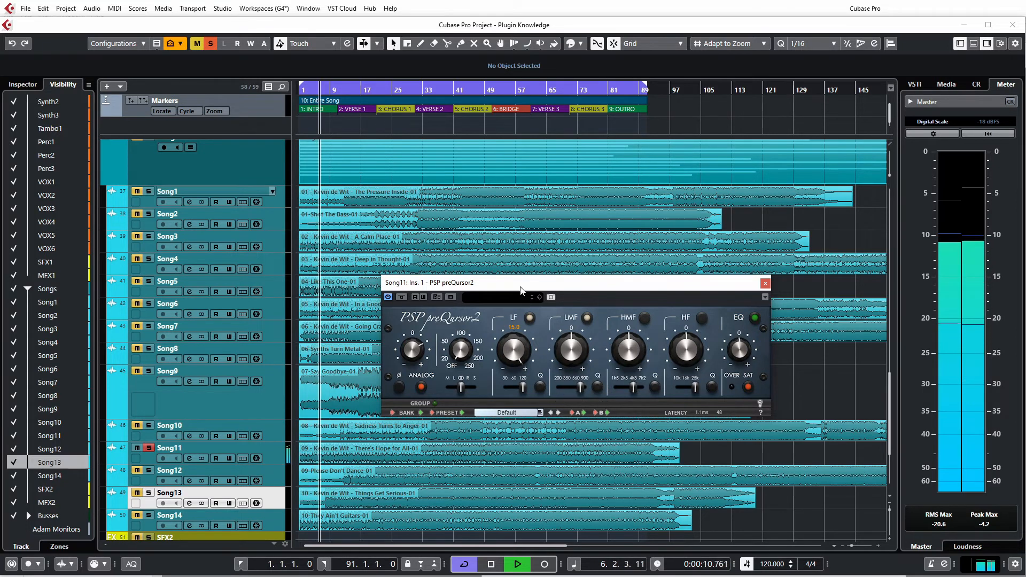
- Compare the low filter's High Q on and off at frequencies 30 and 120, and switch the low band off
drag(520, 385, 502, 384)
click(540, 387)
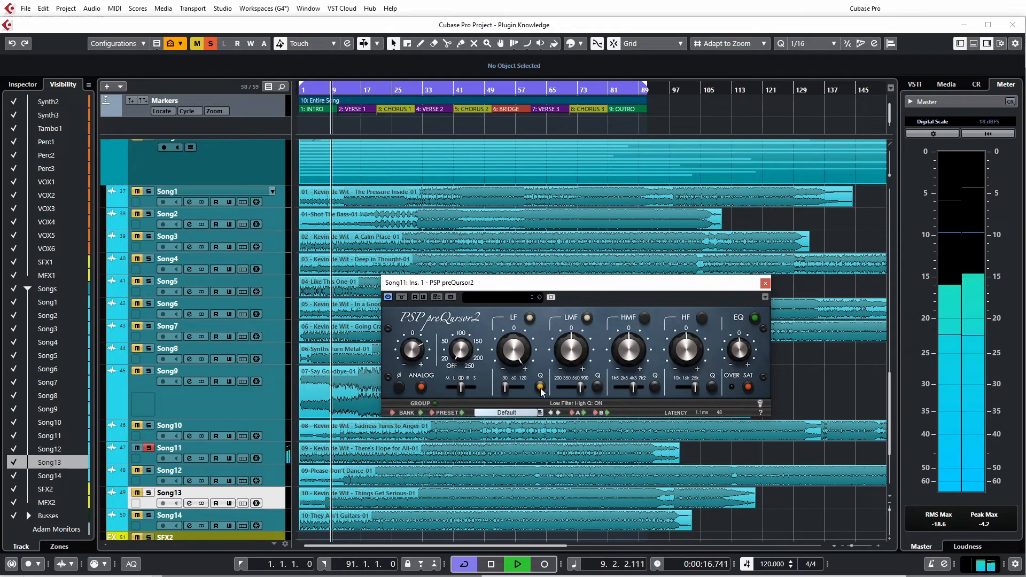
click(540, 388)
click(540, 387)
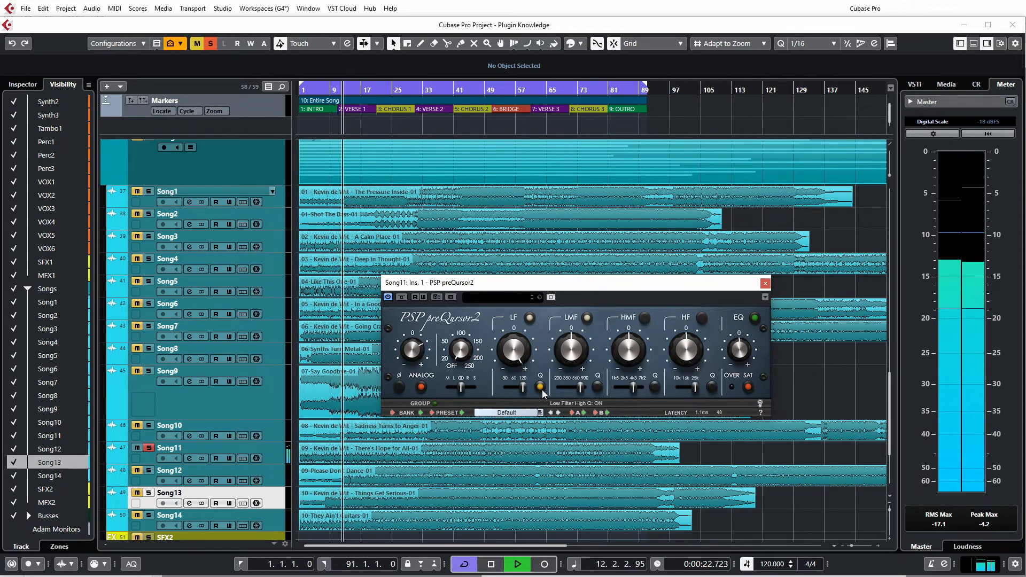
click(542, 389)
drag(508, 357, 499, 410)
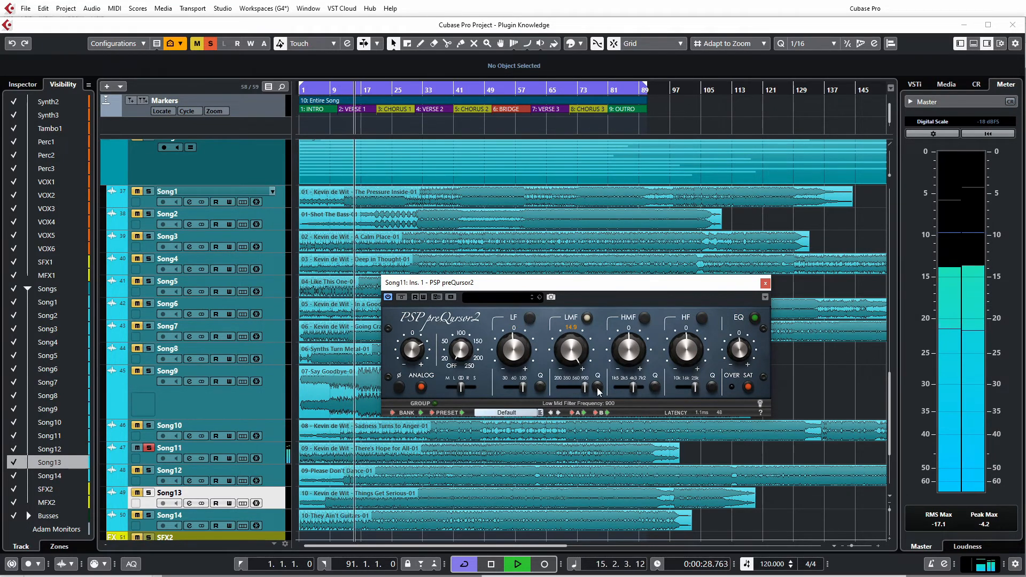
- Sweep the boosted low-mid filter down to 200 with High Q, set its frequency to 443, and return its gain to 0.0
drag(576, 390, 562, 389)
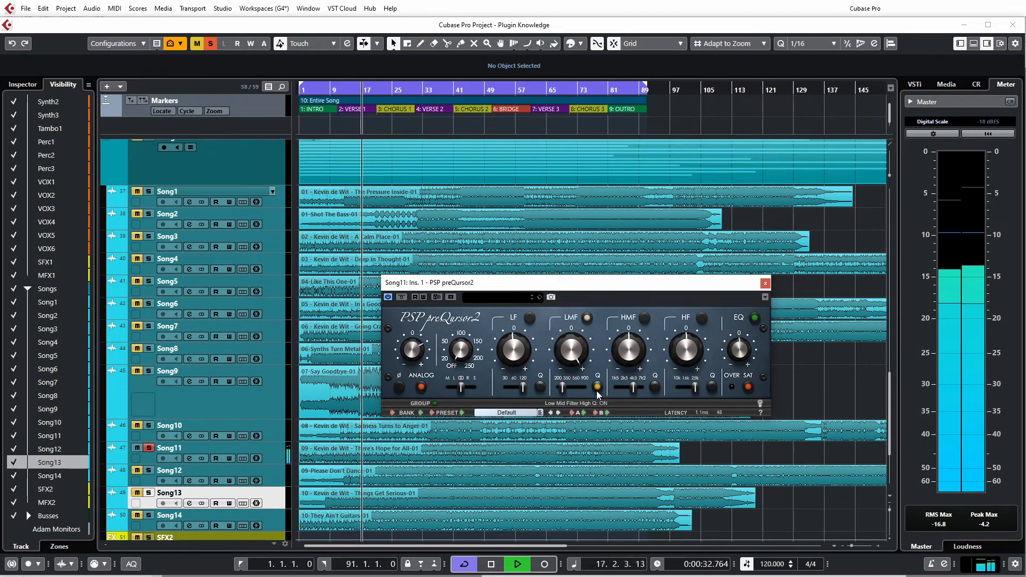
drag(563, 389, 571, 389)
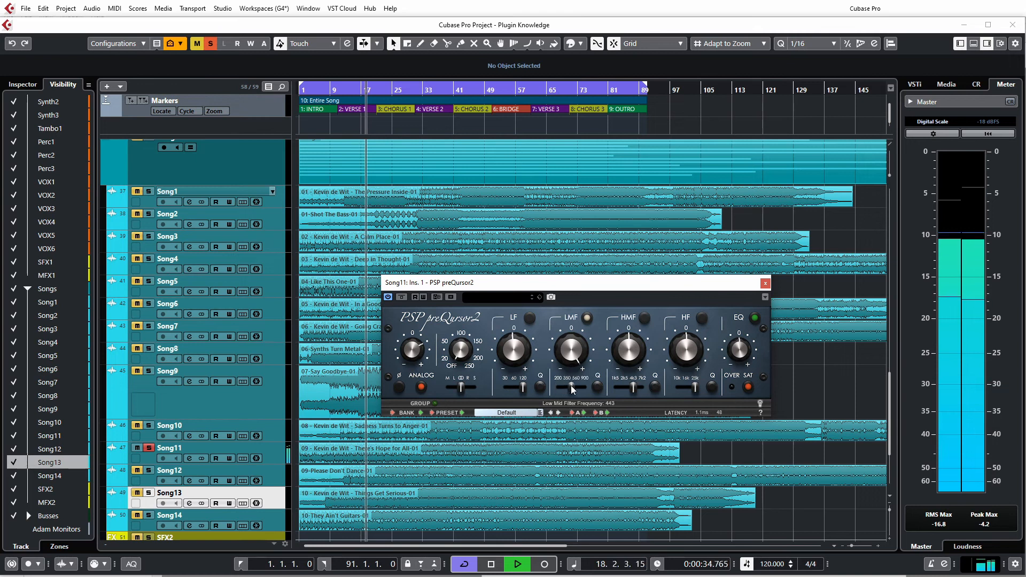
drag(570, 350, 560, 401)
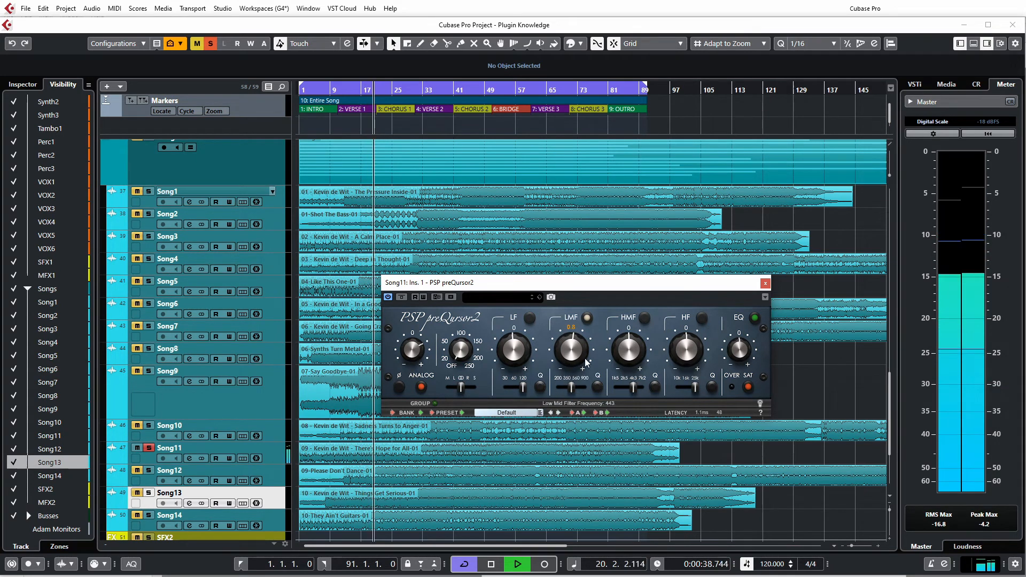
- Turn on the high-mid filter, boost its gain to 8.8, and sweep its frequency down to 1.50k during playback
click(646, 319)
drag(630, 357, 636, 326)
drag(640, 387, 646, 387)
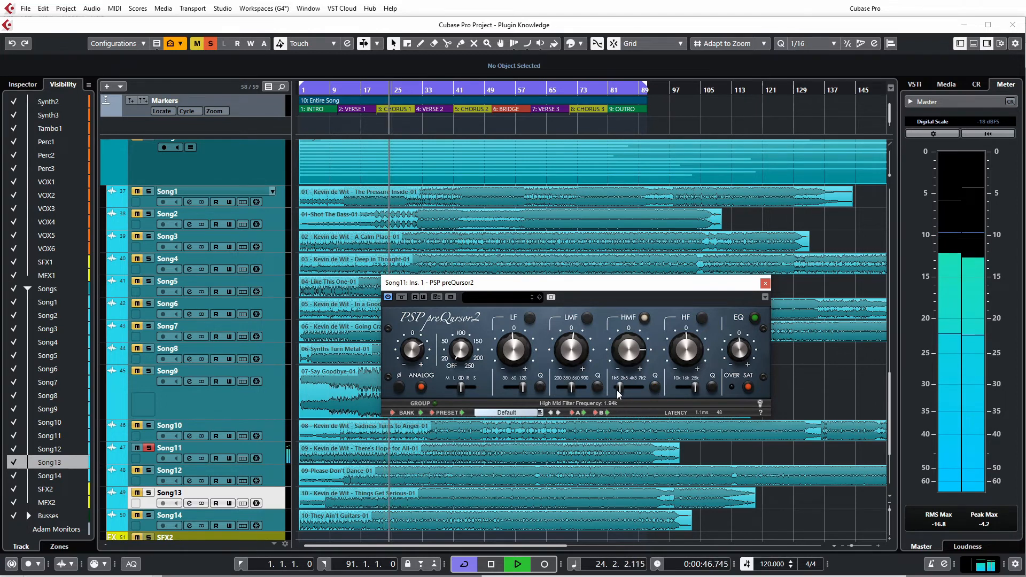
- Turn on the high filter, boost its gain strongly, compare High Q on and off, and lower its frequency from 25.0k
click(700, 322)
drag(686, 352, 693, 322)
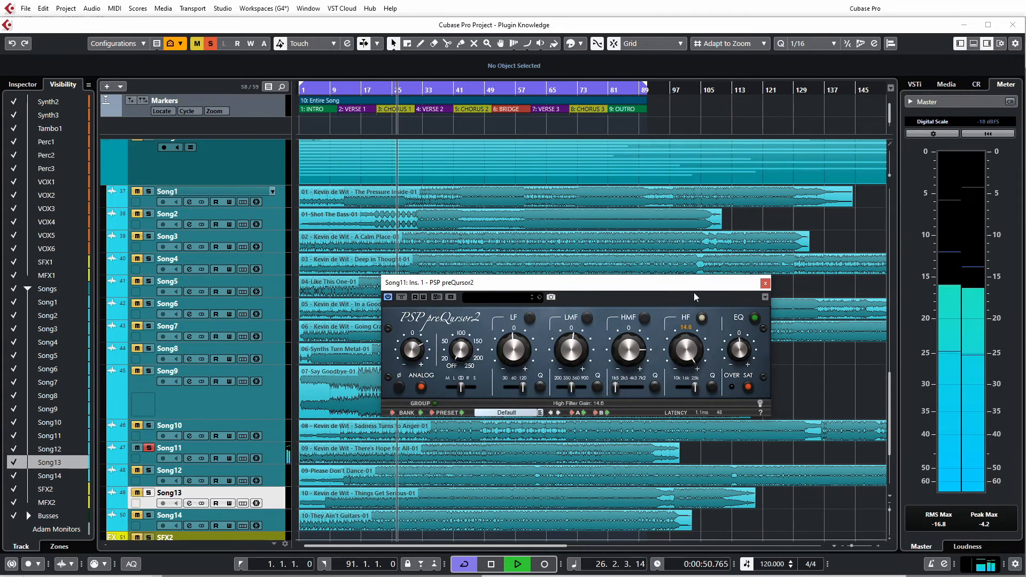
click(712, 388)
click(713, 386)
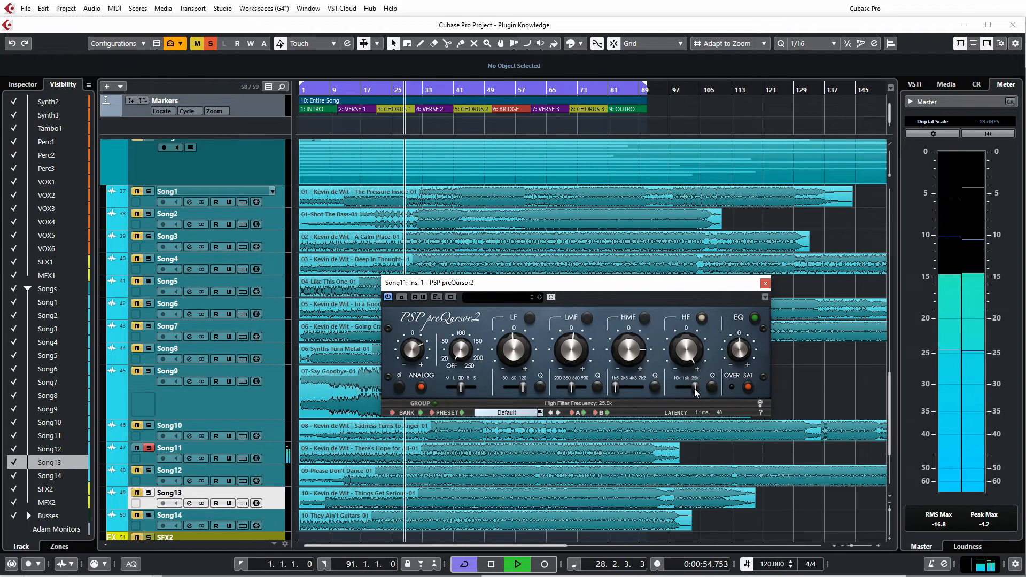
drag(694, 389, 688, 387)
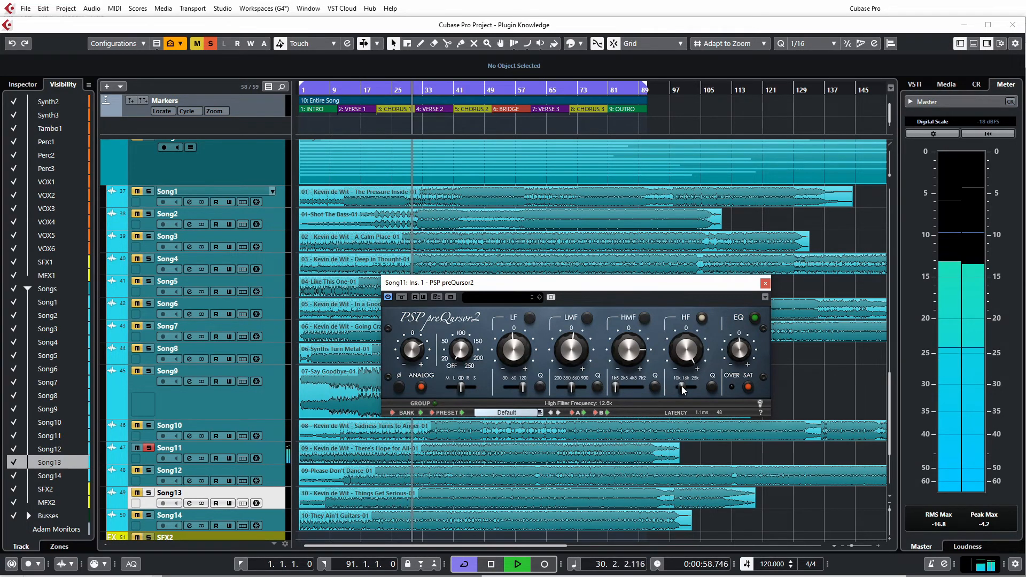
- Cut the high filter gain to -15.0, compare High Q on and off, restore gain to -0.1 at 25k, and stop
drag(692, 355, 688, 385)
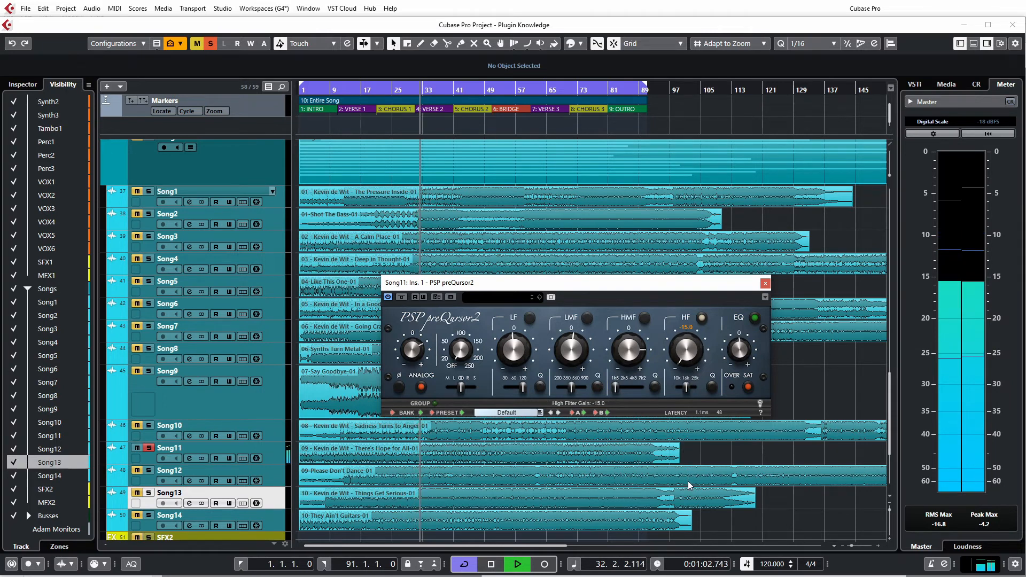
click(712, 387)
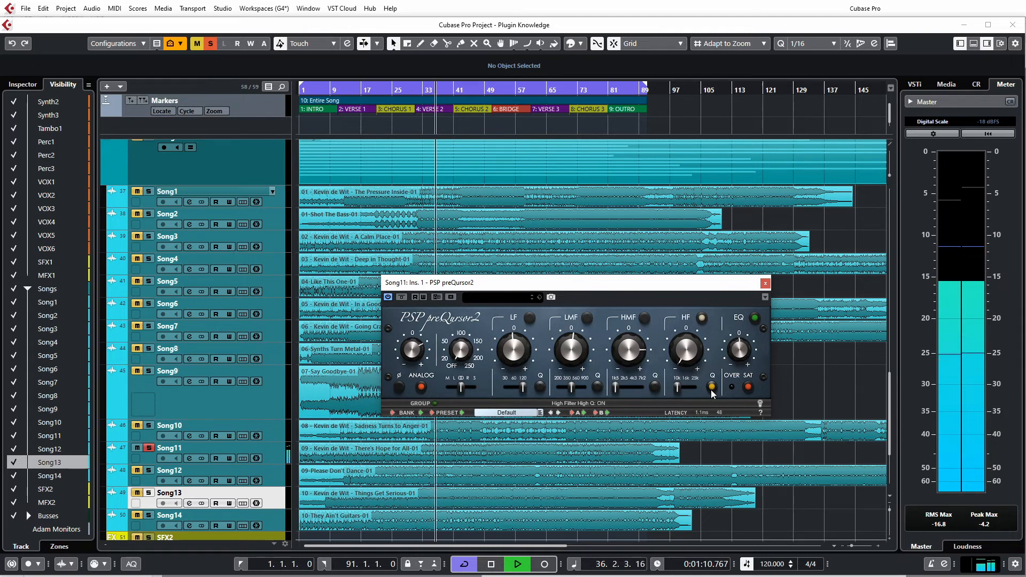
click(711, 387)
drag(681, 389, 697, 388)
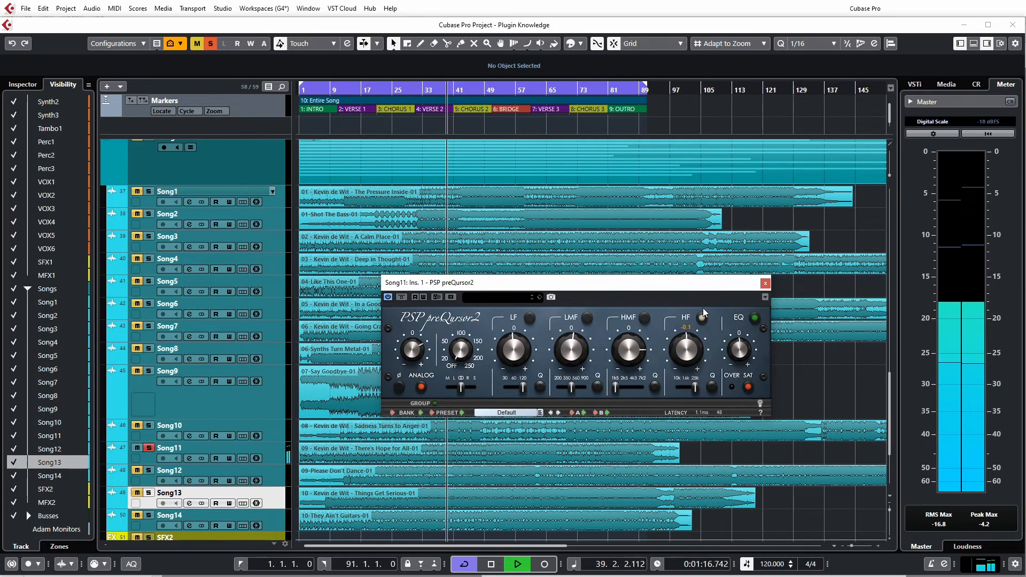
key(space)
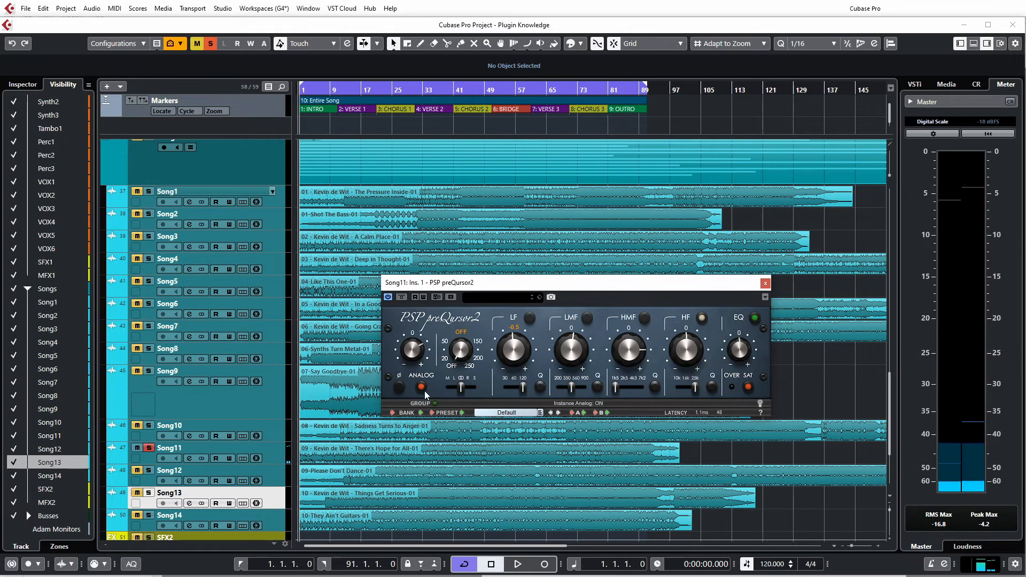
- Load the Vintage preset in Song11's instance and compare it with the plug-in bypassed during playback
click(494, 295)
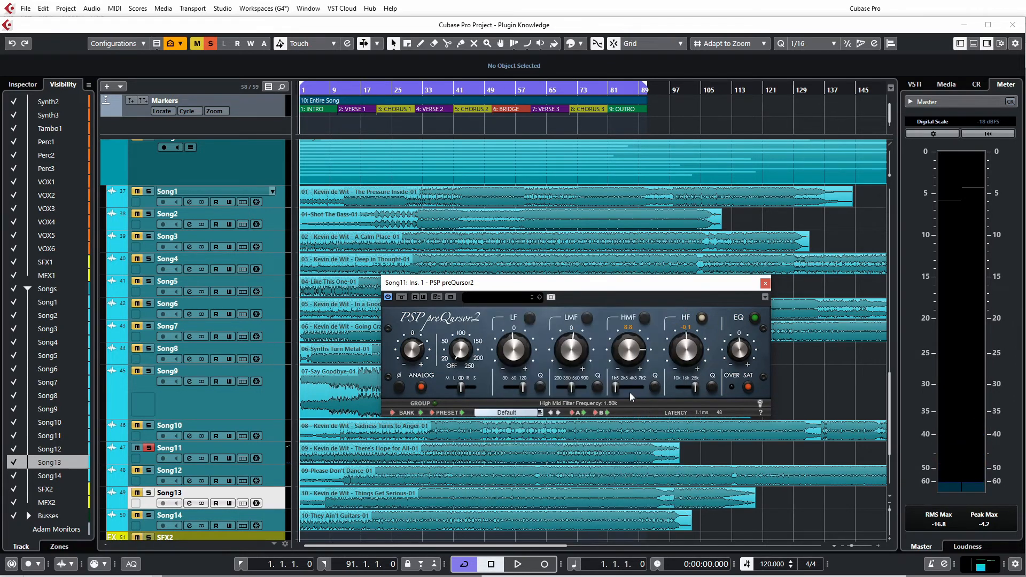
click(540, 412)
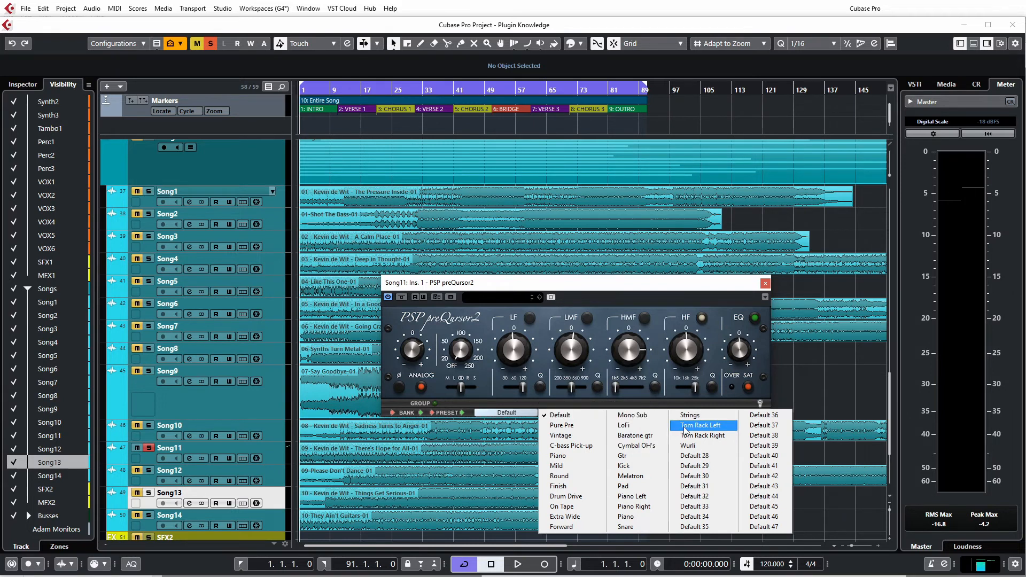
click(575, 434)
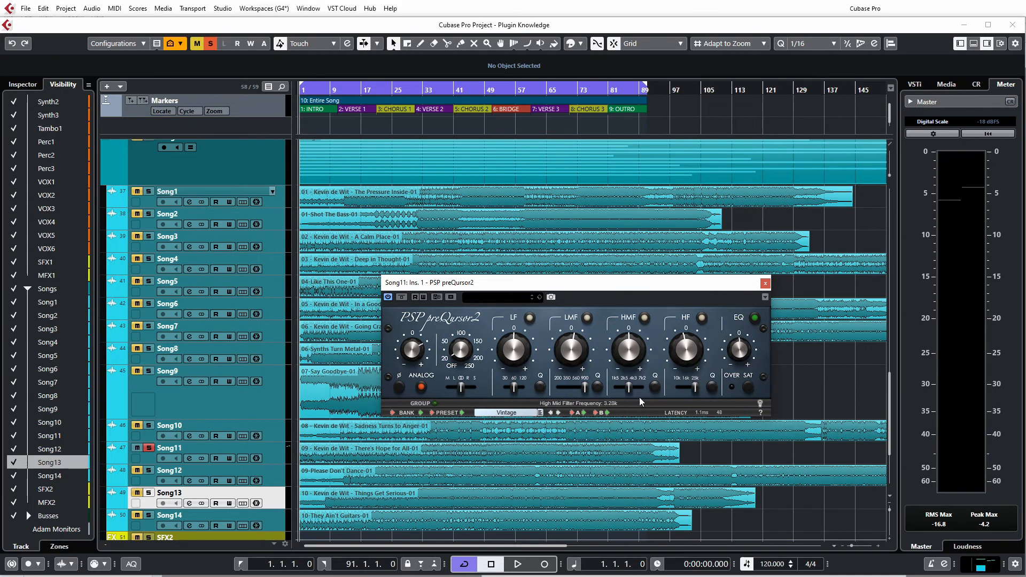
key(space)
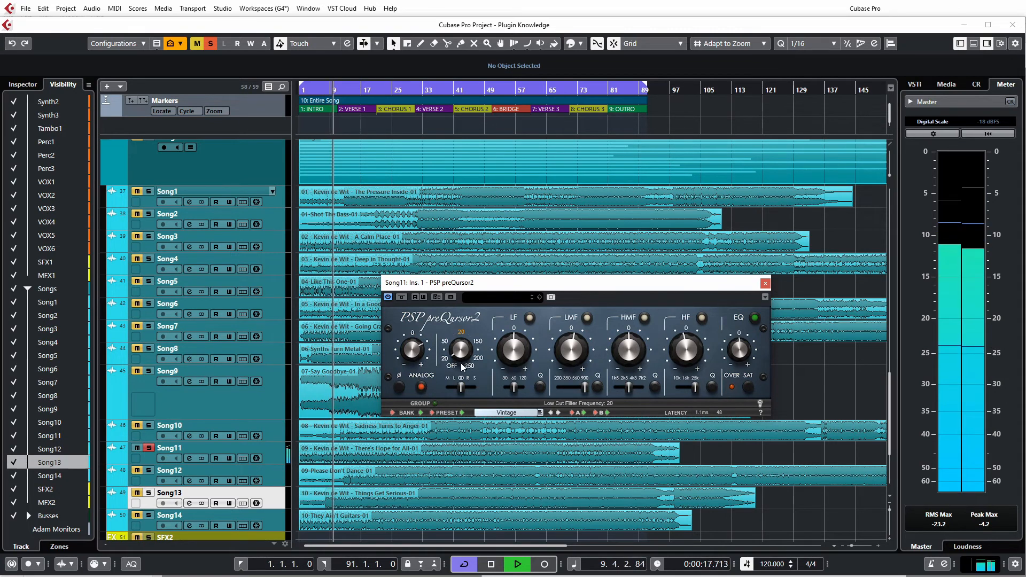
click(402, 297)
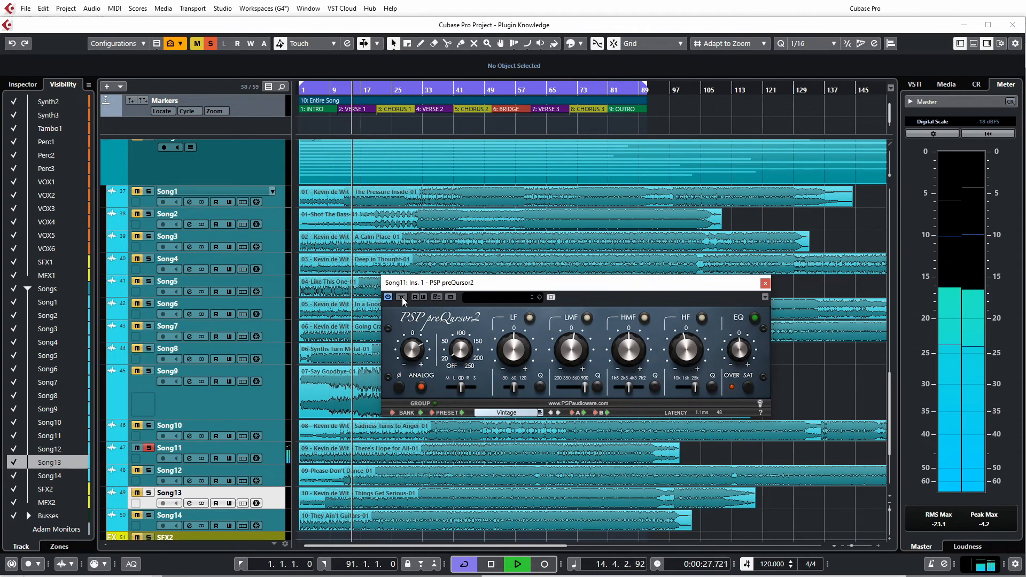
- Load the On Tape preset during playback and lower its stereo output gain slightly
click(540, 414)
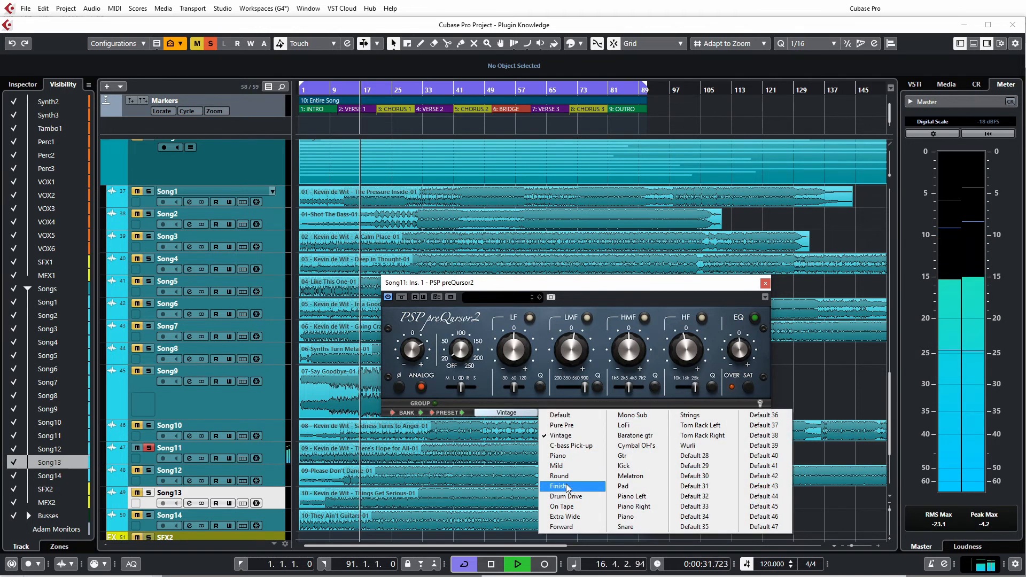
click(565, 507)
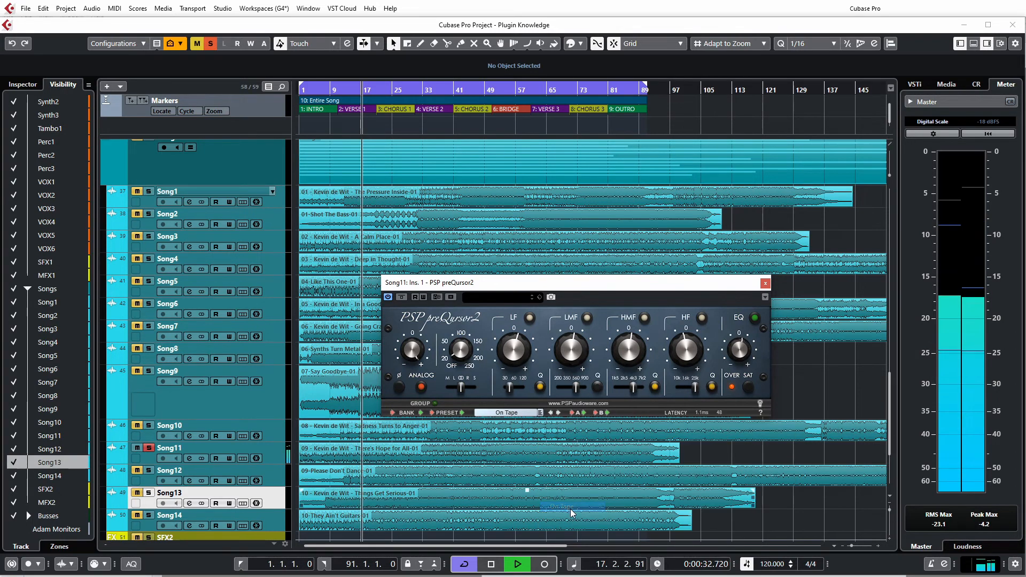
drag(735, 355, 736, 363)
- Compare the On Tape preset with the plug-in bypassed and active several times, and stop playback
click(402, 297)
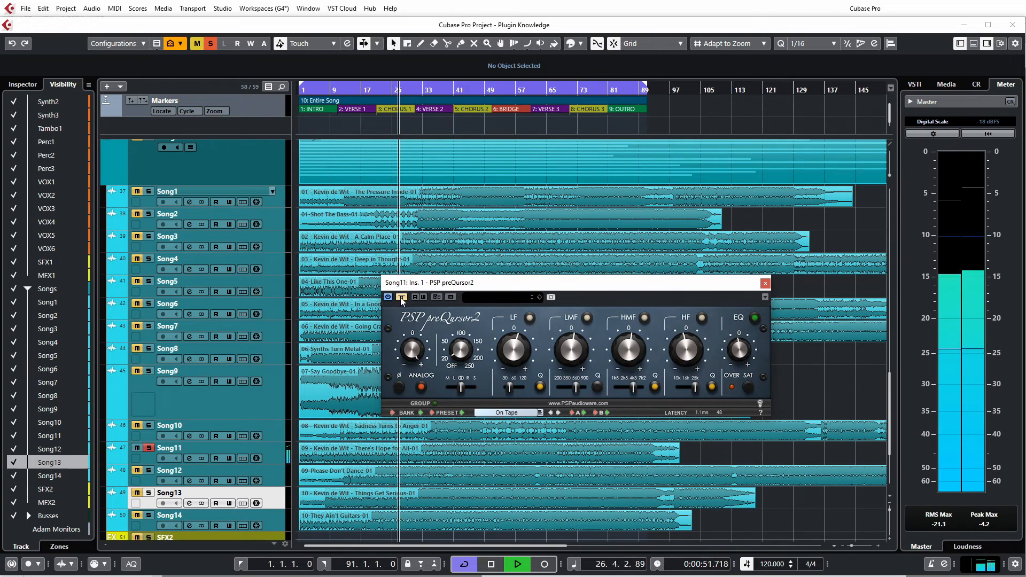
click(401, 297)
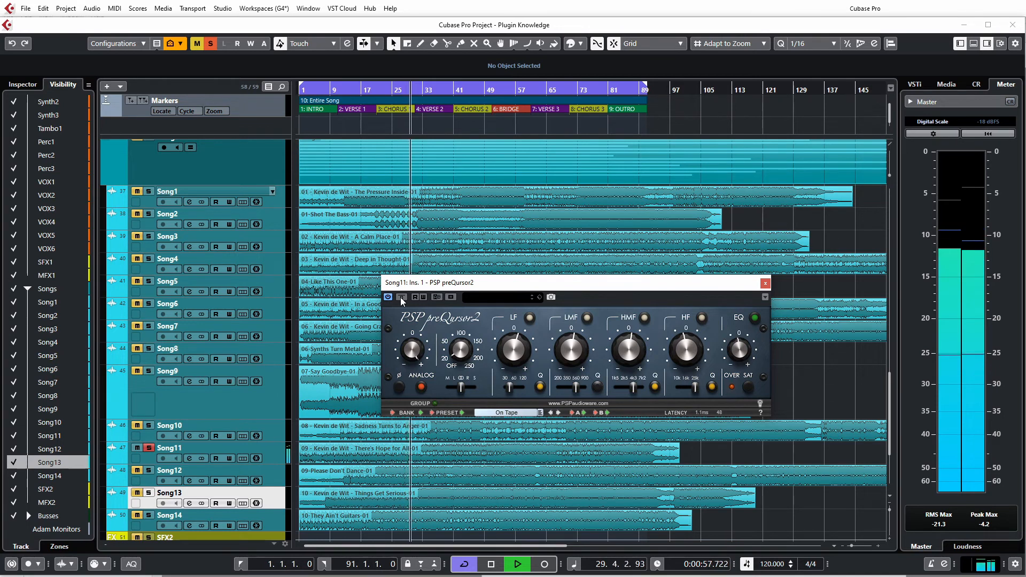
click(401, 297)
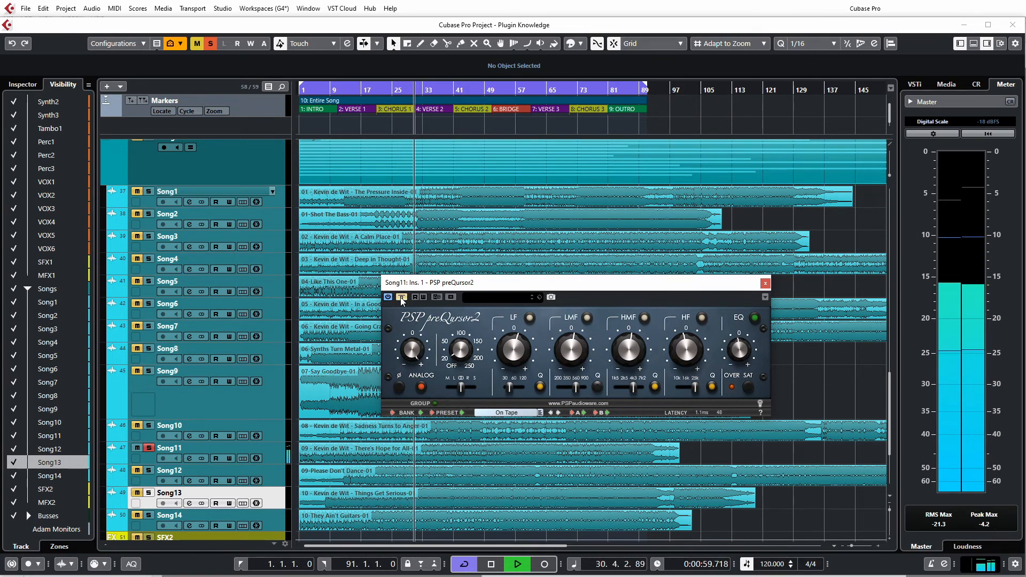
click(402, 297)
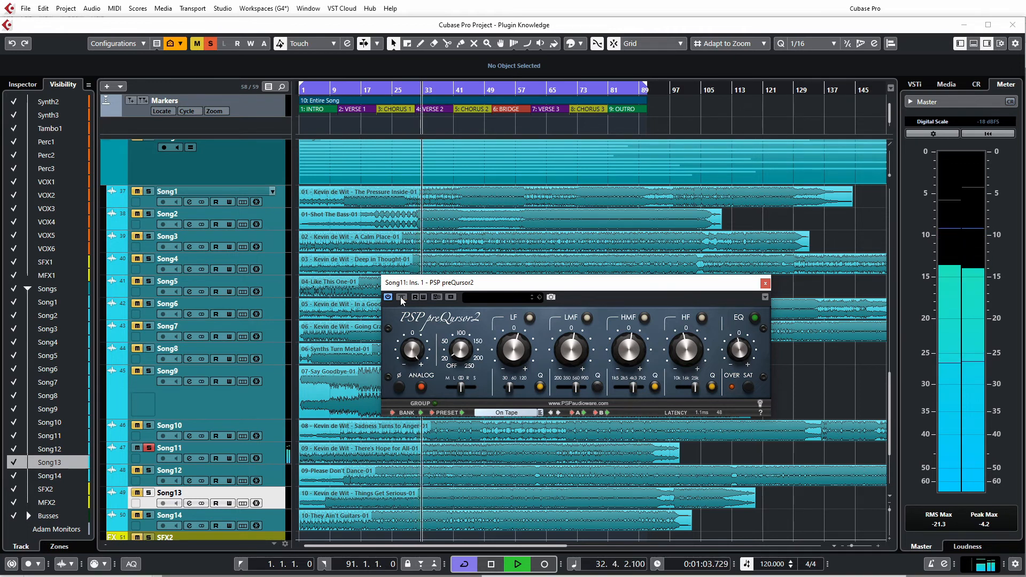
key(space)
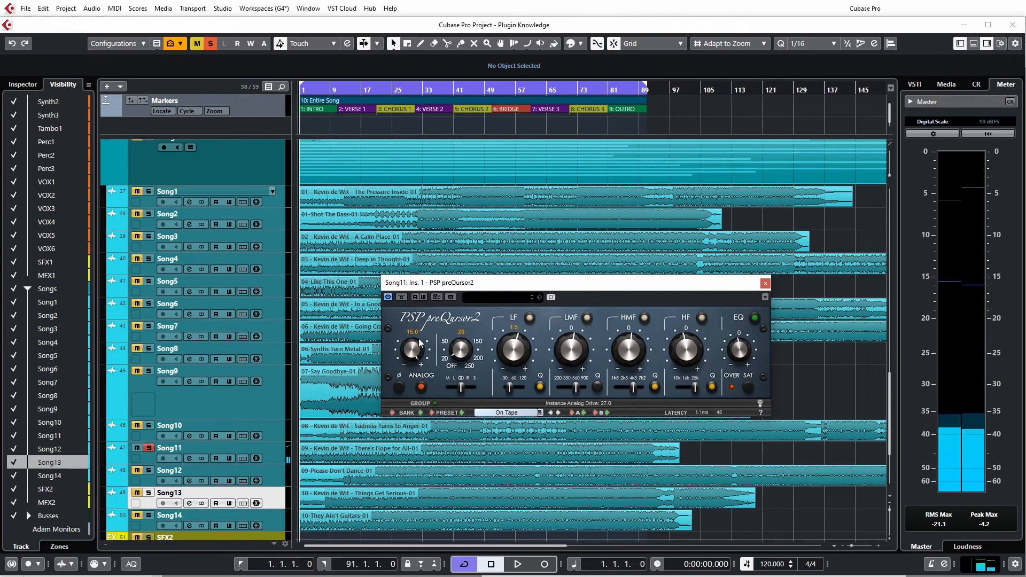
- Review the On Tape preset's analog drive, low cut, LF, LMF, HMF, HF and stereo output gain settings
mouse_move(460, 364)
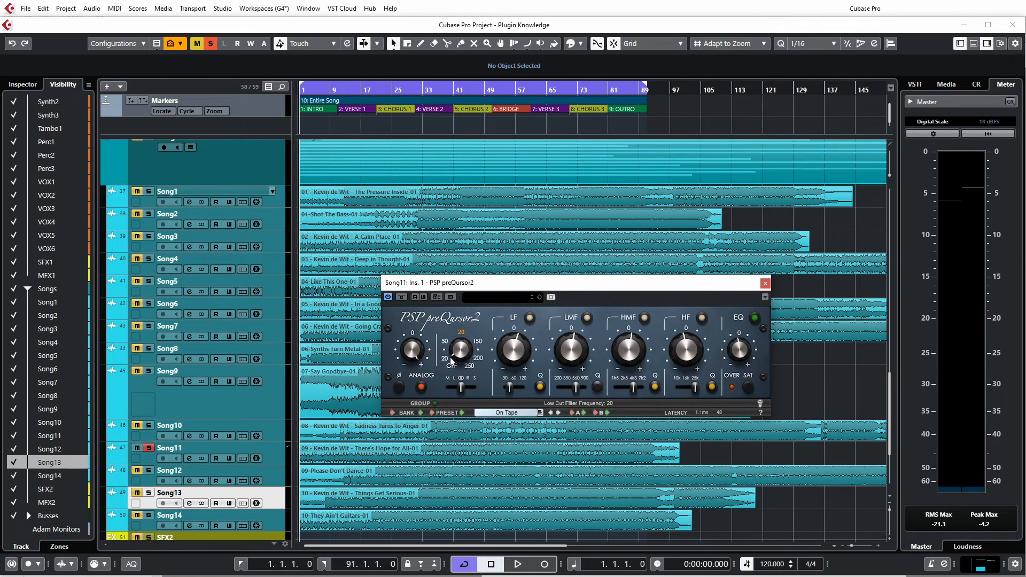
mouse_move(513, 388)
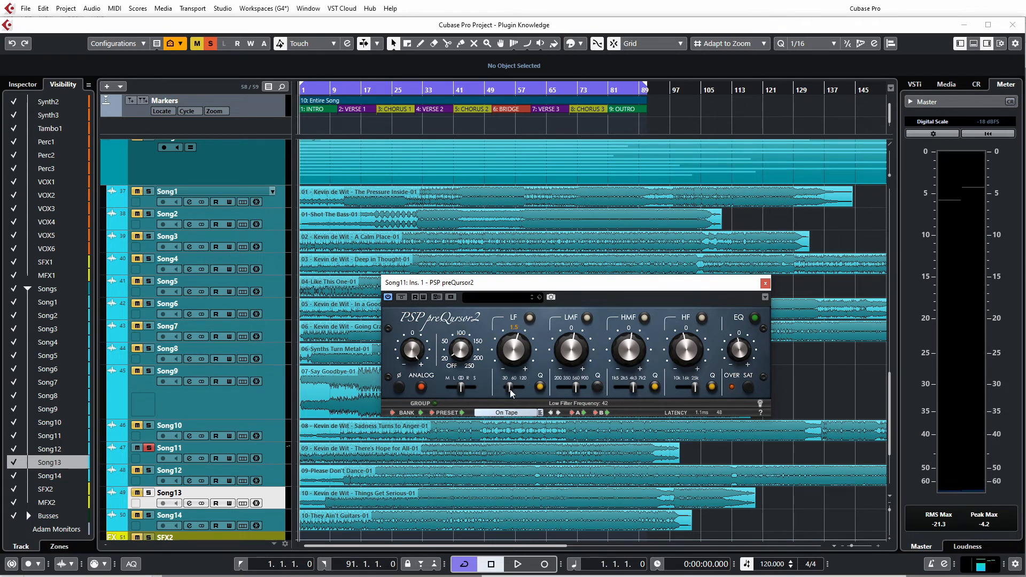
mouse_move(517, 361)
mouse_move(570, 345)
mouse_move(576, 390)
mouse_move(637, 358)
mouse_move(640, 385)
mouse_move(680, 367)
mouse_move(743, 343)
- During playback, compare stereo output saturation on and off, compare the plug-in bypassed and active, and stop
key(space)
click(749, 387)
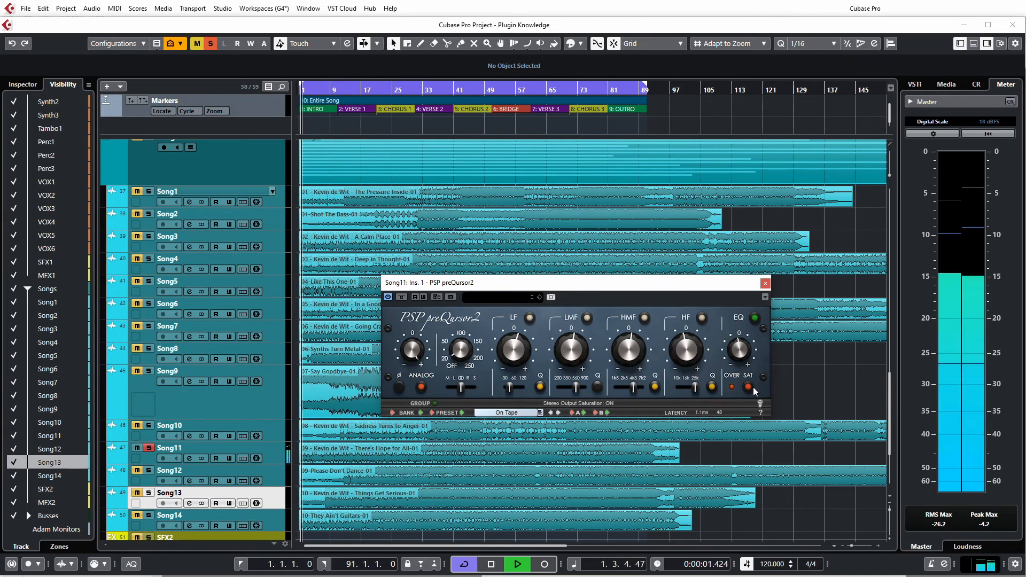
click(752, 390)
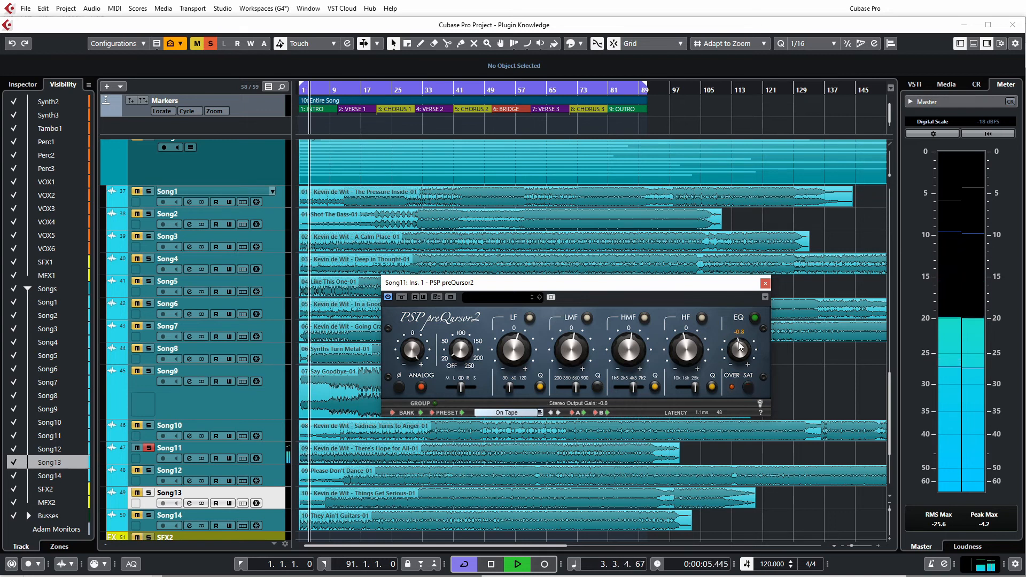
click(404, 299)
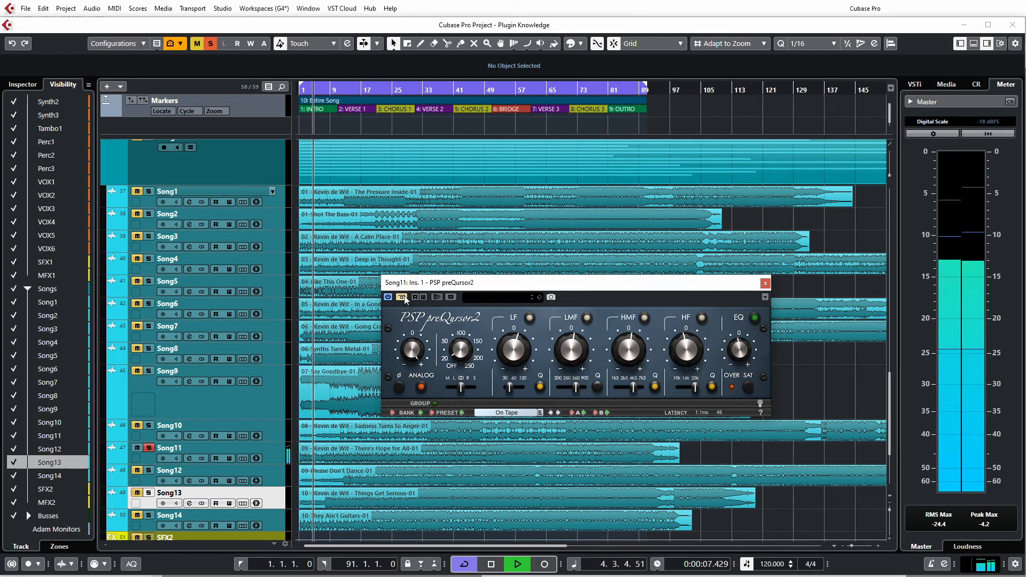
click(404, 297)
key(space)
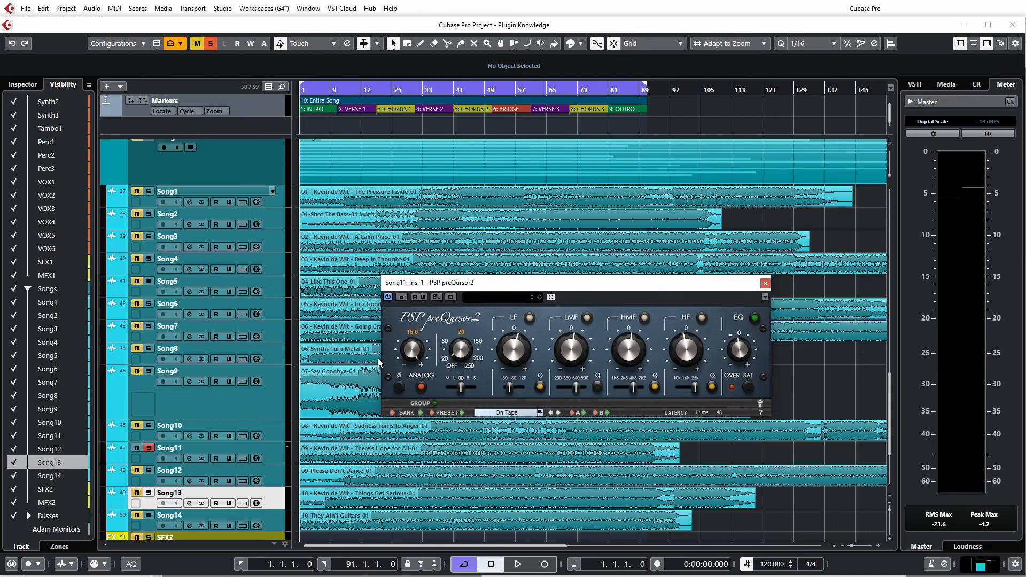
click(421, 387)
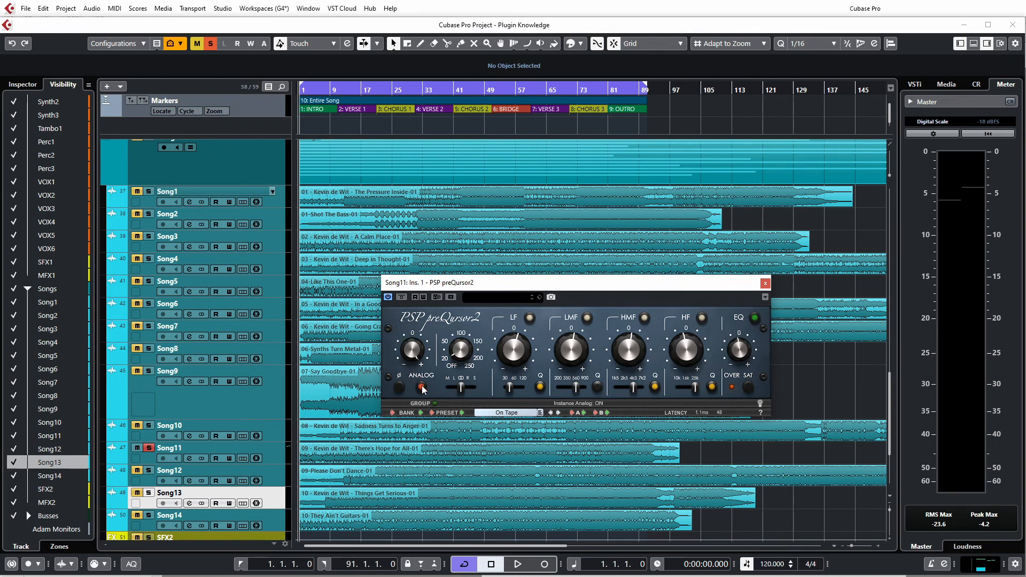